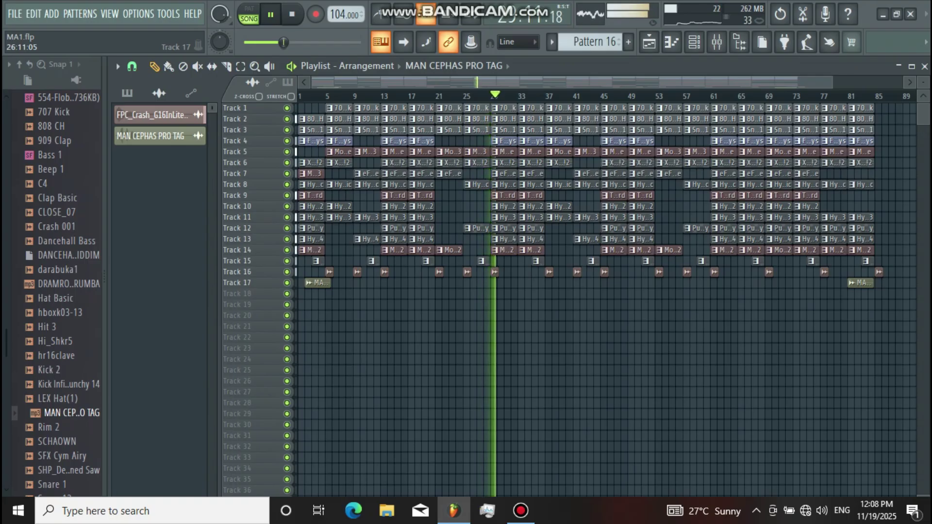
# - Stop the song, list the project's patterns, and play the 707 Kick pattern with all its notes in view in the piano roll
pyautogui.press('space')
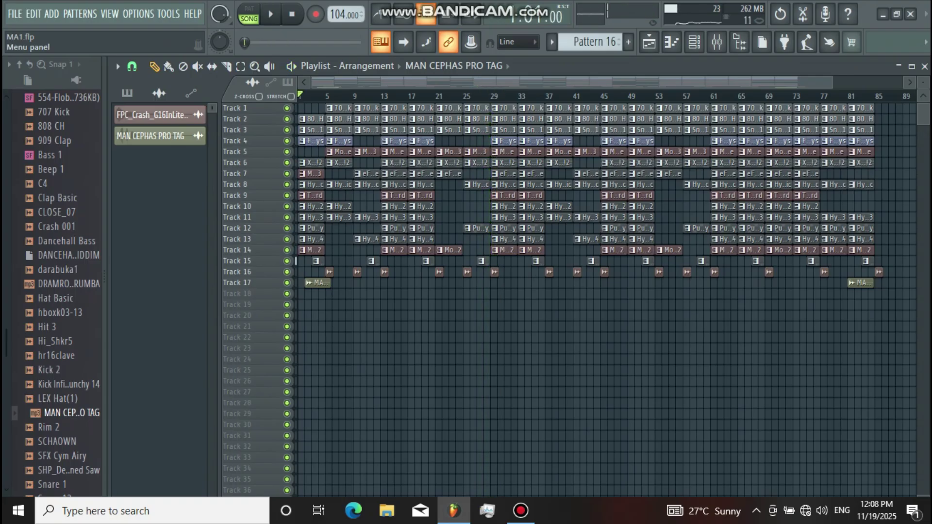
pyautogui.click(127, 93)
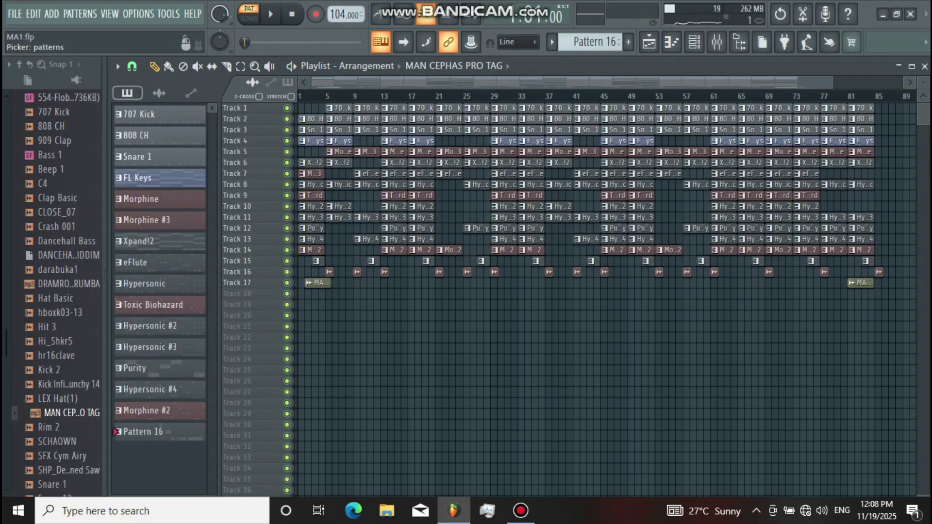
pyautogui.click(145, 115)
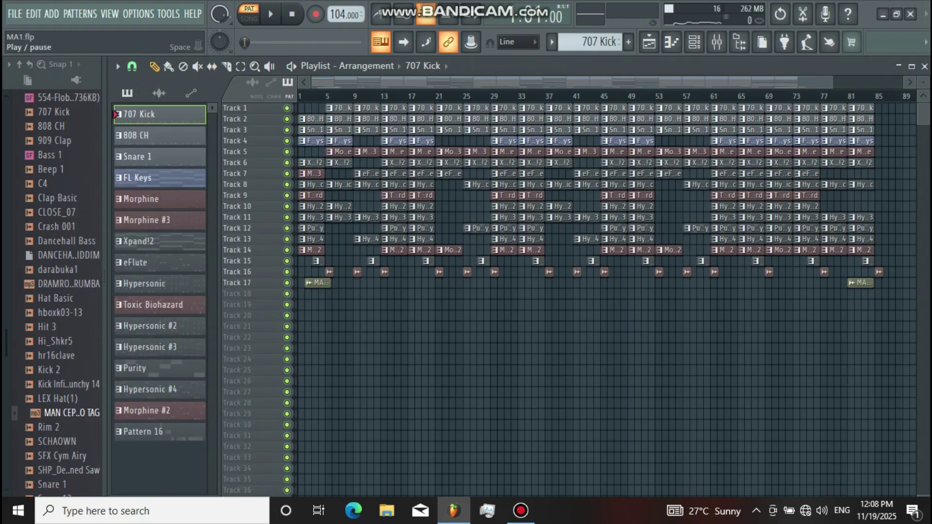
pyautogui.press('F6')
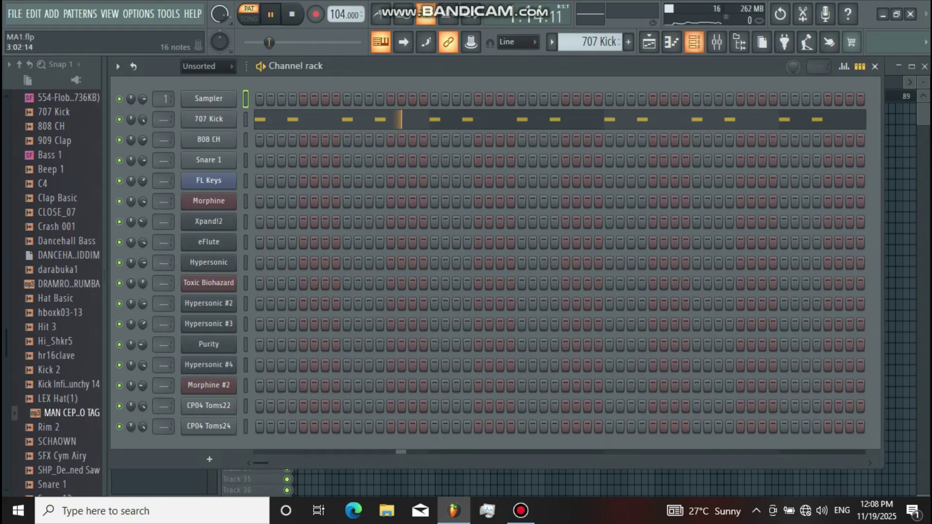
pyautogui.press('F7')
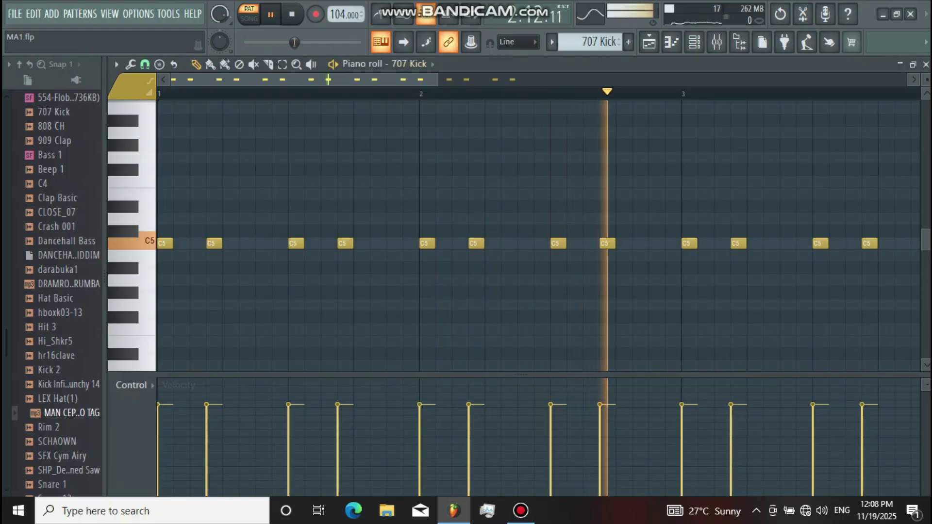
pyautogui.moveTo(437, 80); pyautogui.dragTo(545, 79)
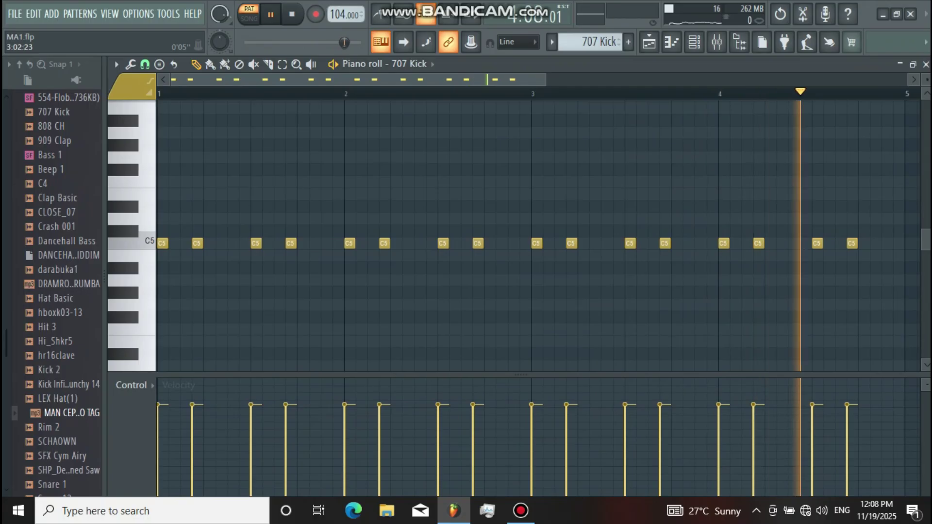
pyautogui.click(694, 42)
pyautogui.click(694, 42)
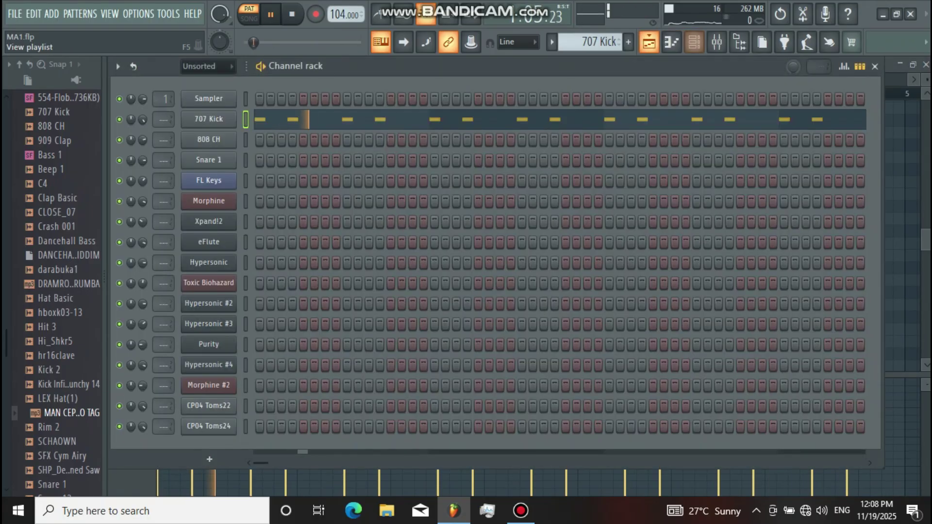
# - Switch to the 808 CH pattern and examine its hi-hat notes in the channel rack and piano roll while it plays
pyautogui.click(648, 42)
pyautogui.click(160, 135)
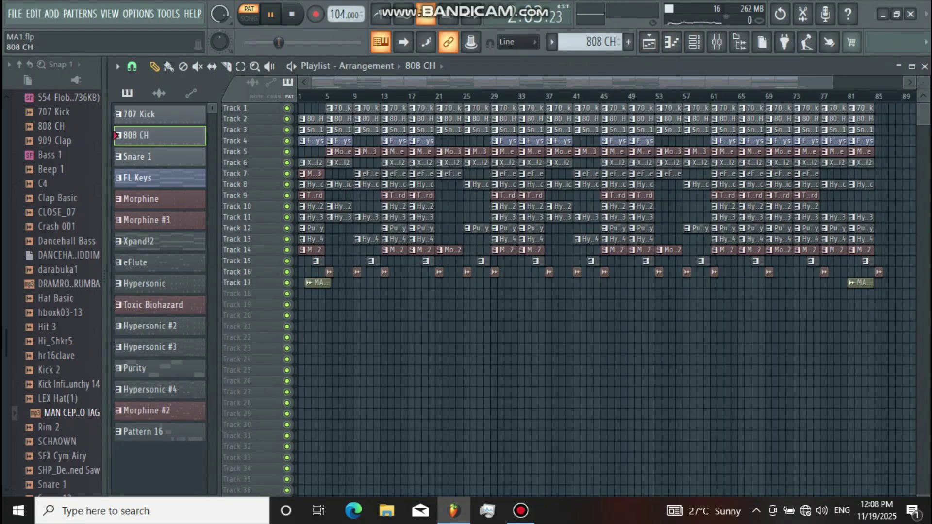
pyautogui.click(694, 42)
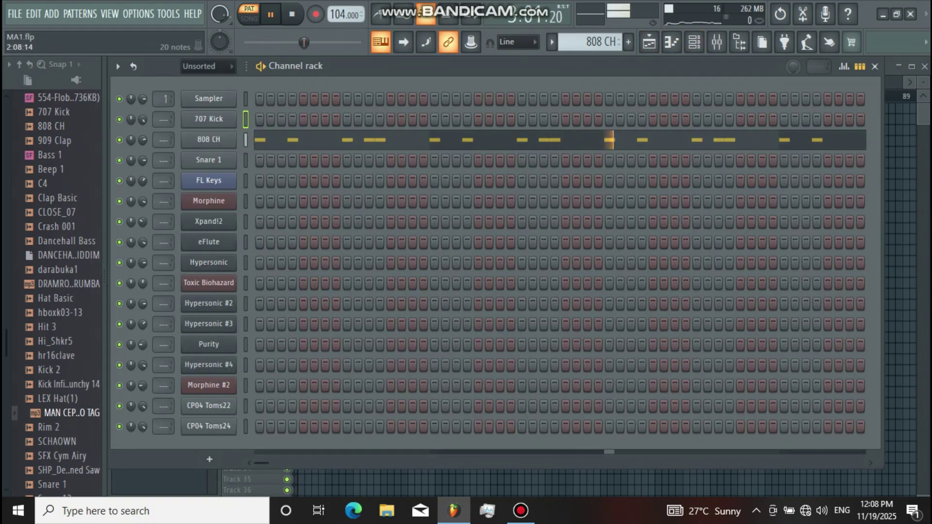
pyautogui.click(605, 144)
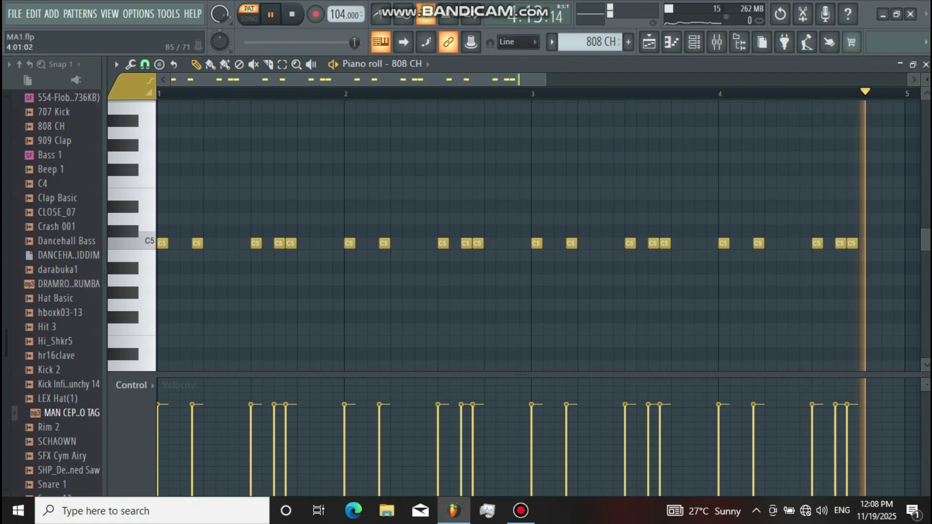
pyautogui.click(694, 42)
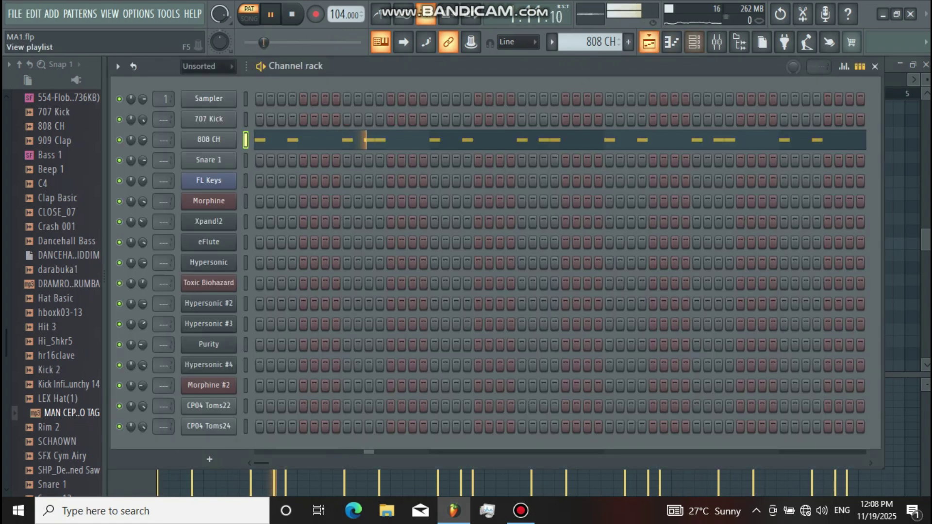
# - Switch to the Snare 1 pattern and examine its snare notes in the channel rack and piano roll while it plays
pyautogui.click(649, 42)
pyautogui.click(160, 157)
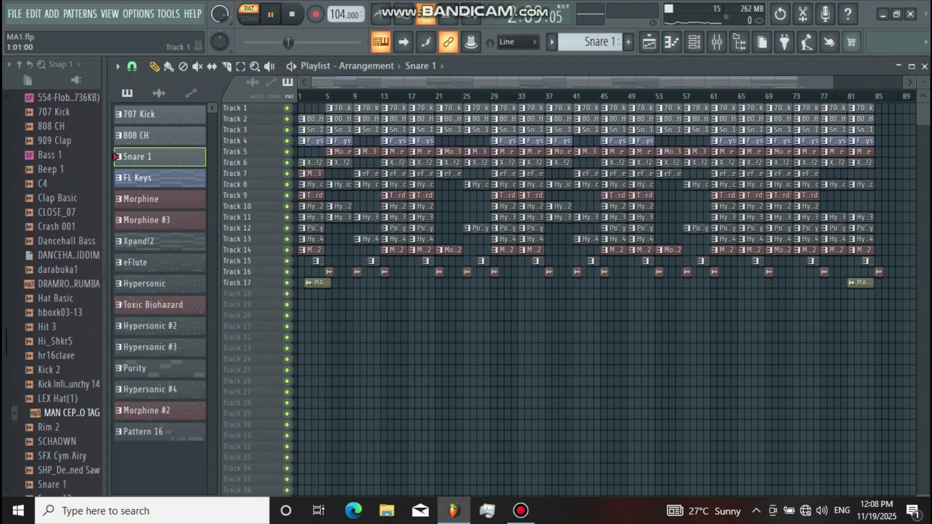
pyautogui.click(694, 42)
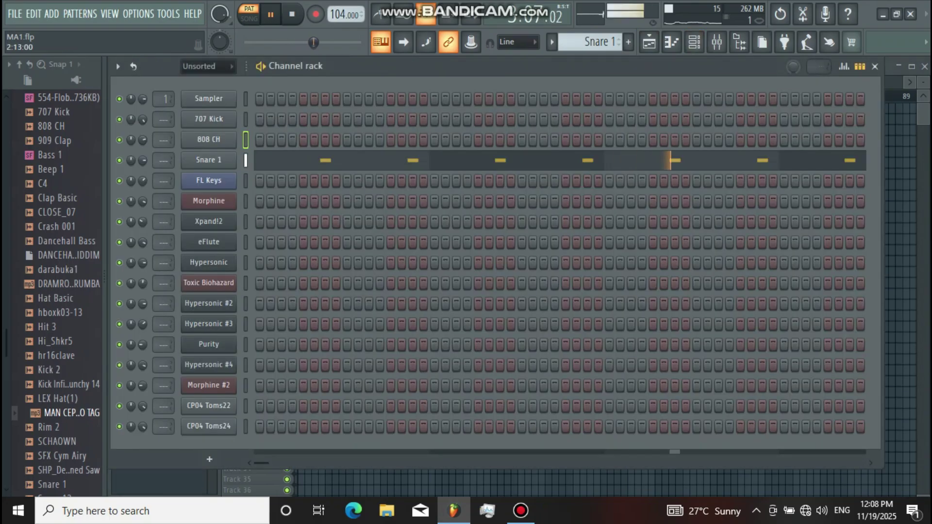
pyautogui.click(586, 159)
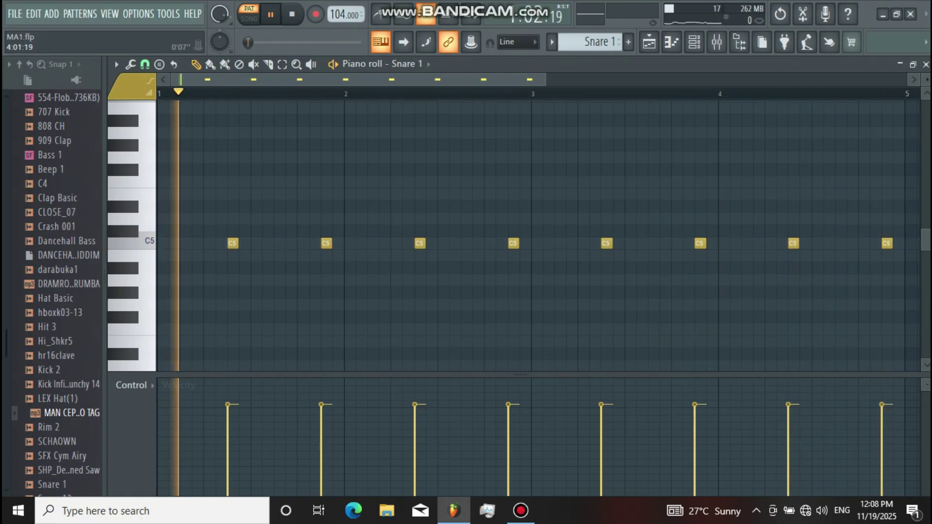
pyautogui.click(694, 42)
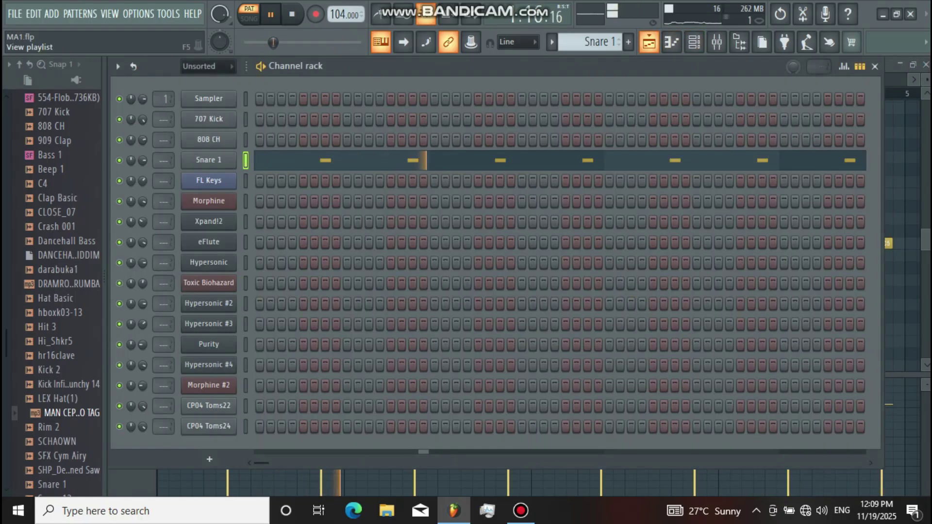
# - Switch to the FL Keys pattern and examine its chord notes in the channel rack and piano roll while it plays
pyautogui.click(649, 42)
pyautogui.click(159, 178)
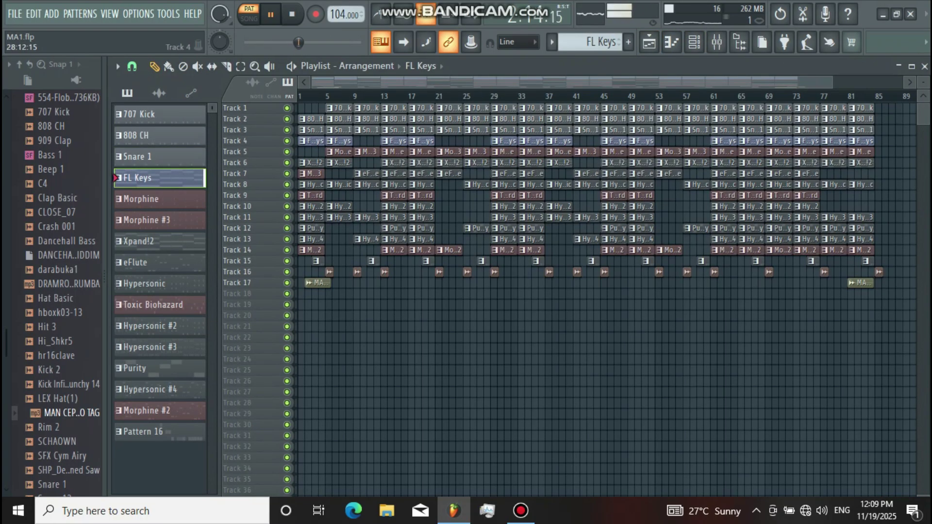
pyautogui.click(694, 42)
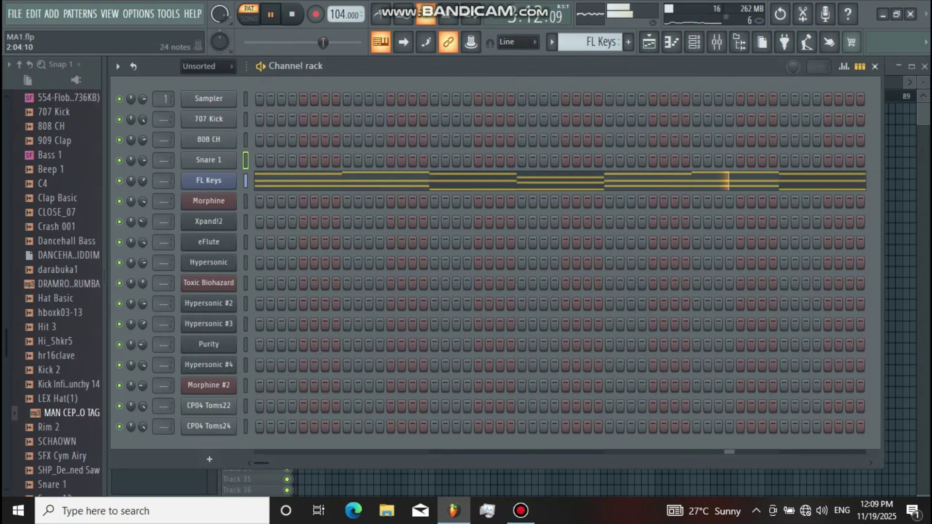
pyautogui.click(467, 181)
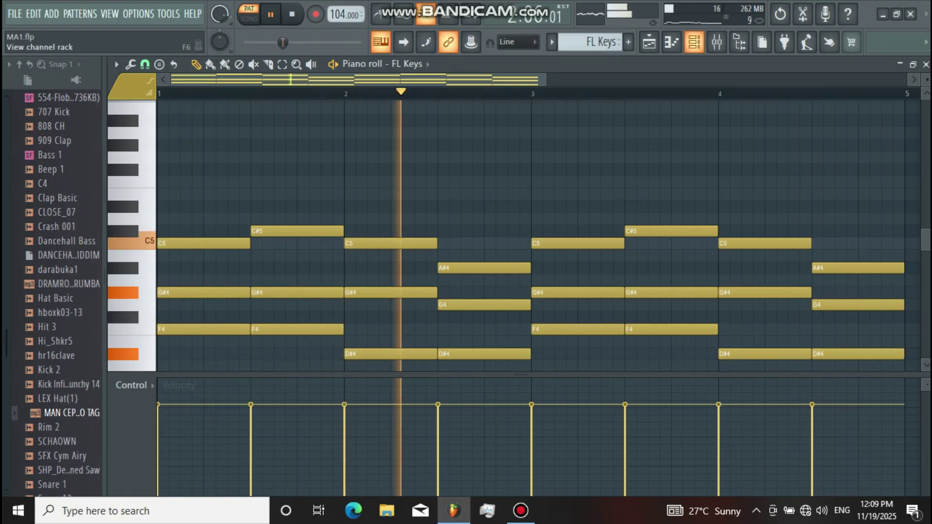
pyautogui.click(694, 42)
# - Switch to the Morphine pattern and examine its chord notes in the piano roll while it plays
pyautogui.click(649, 41)
pyautogui.click(159, 200)
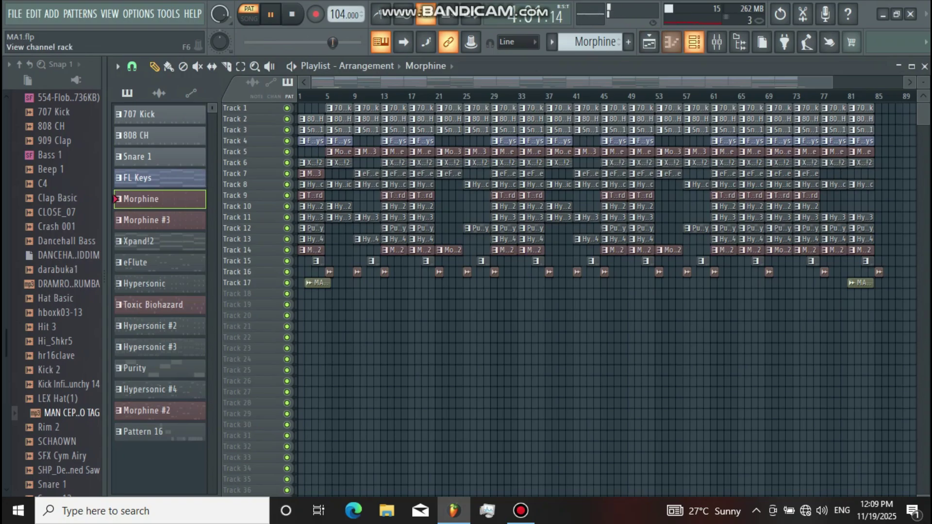
pyautogui.press('F6')
pyautogui.press('F7')
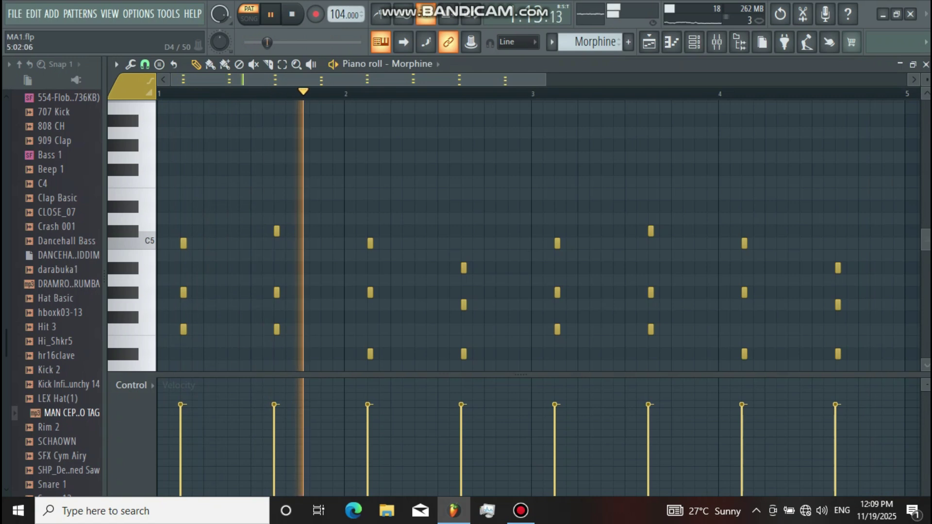
pyautogui.scroll(-1, 538, 236)
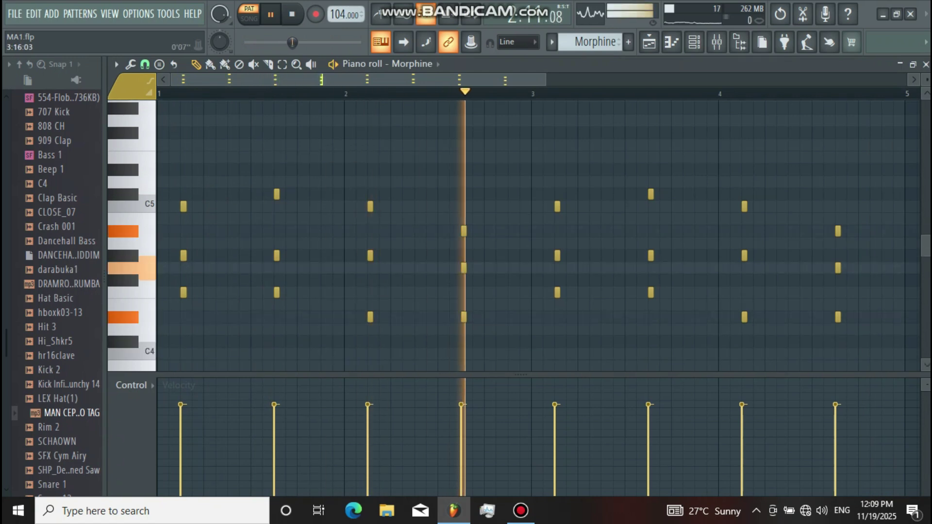
# - Select the STR Acoustic Guitar NUC program from the Strings bank in the Morphine instrument's presets library, and close the instrument
pyautogui.click(694, 41)
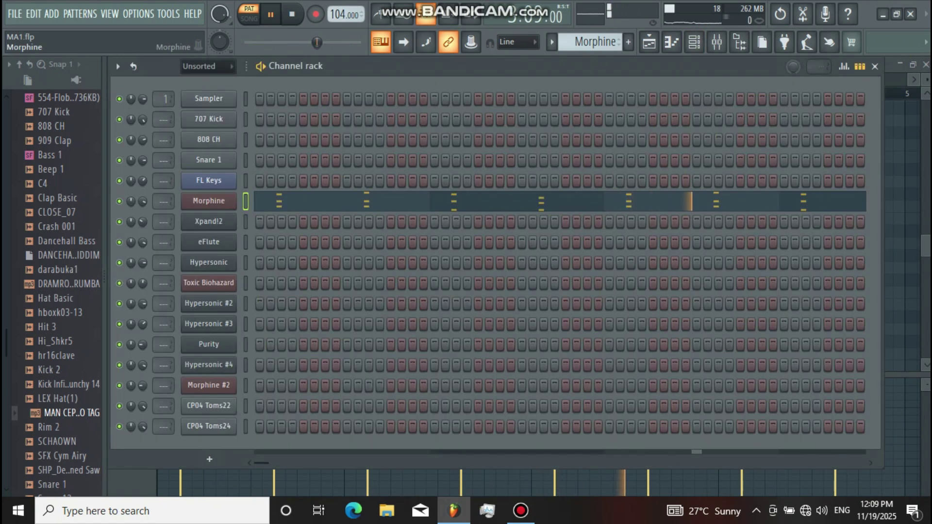
pyautogui.click(209, 201)
pyautogui.click(407, 220)
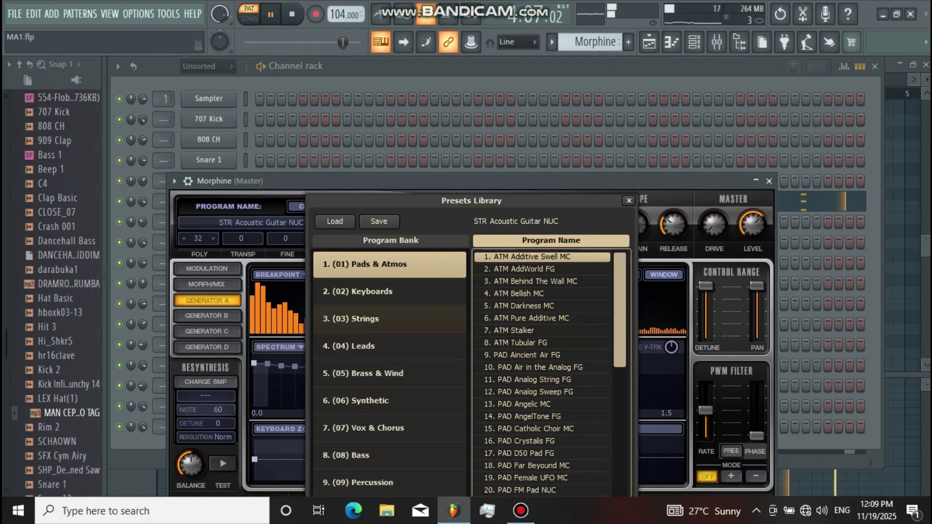
pyautogui.click(369, 318)
pyautogui.click(535, 269)
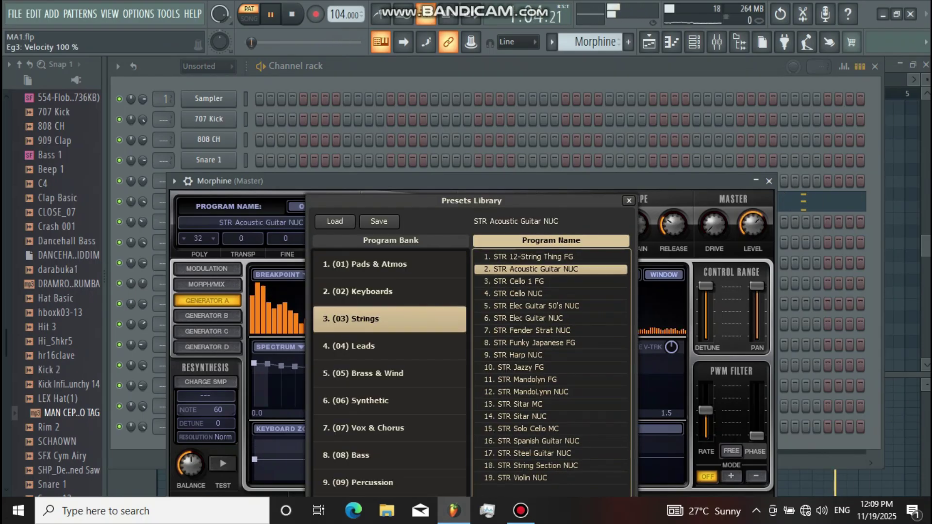
pyautogui.click(768, 181)
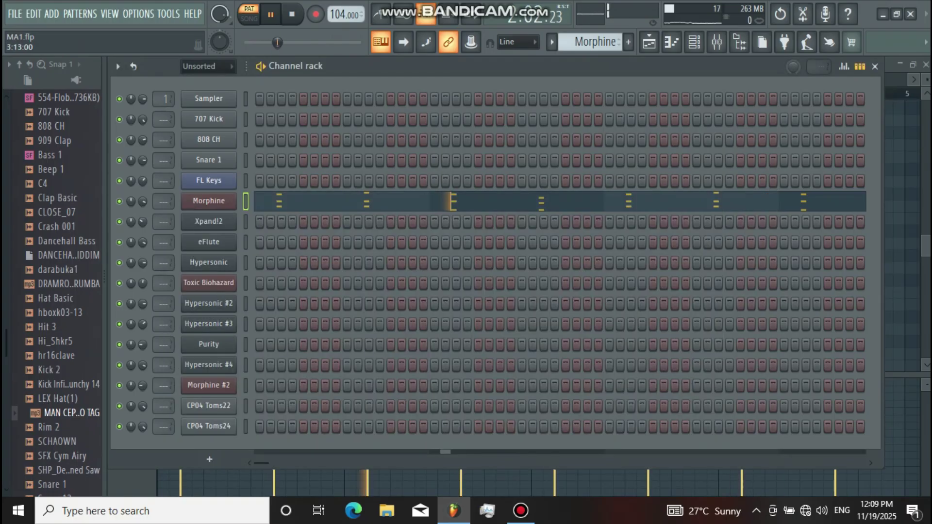
# - Switch to the Morphine #3 pattern and examine its notes in the piano roll and the Morphine instrument that plays them
pyautogui.click(648, 42)
pyautogui.click(160, 220)
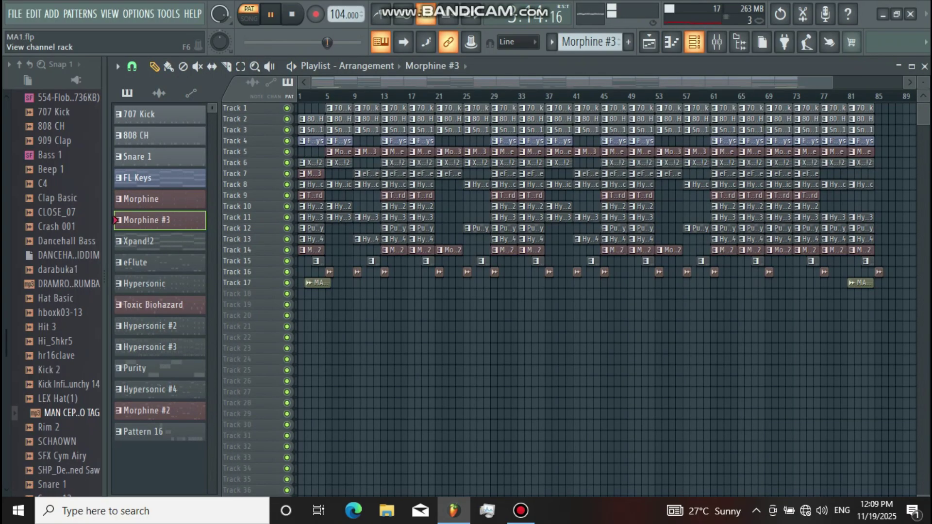
pyautogui.click(694, 42)
pyautogui.click(507, 201)
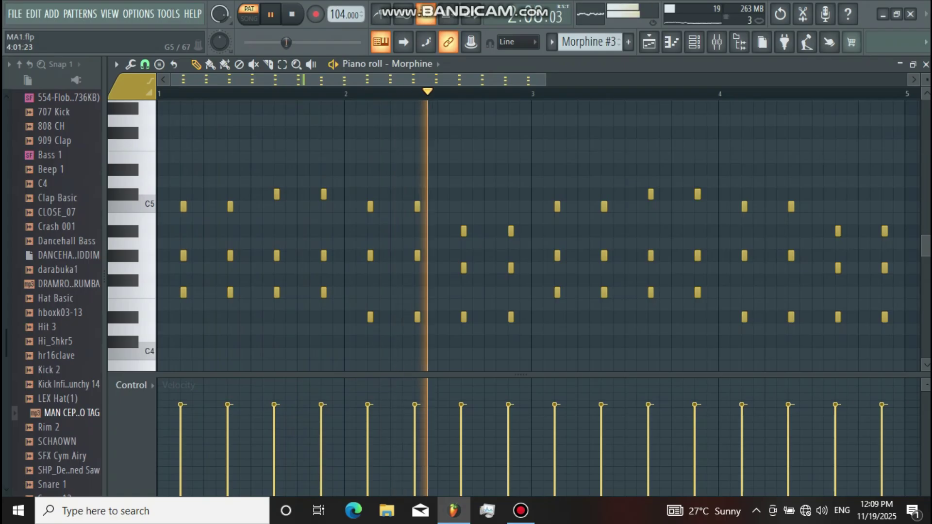
pyautogui.press('F6')
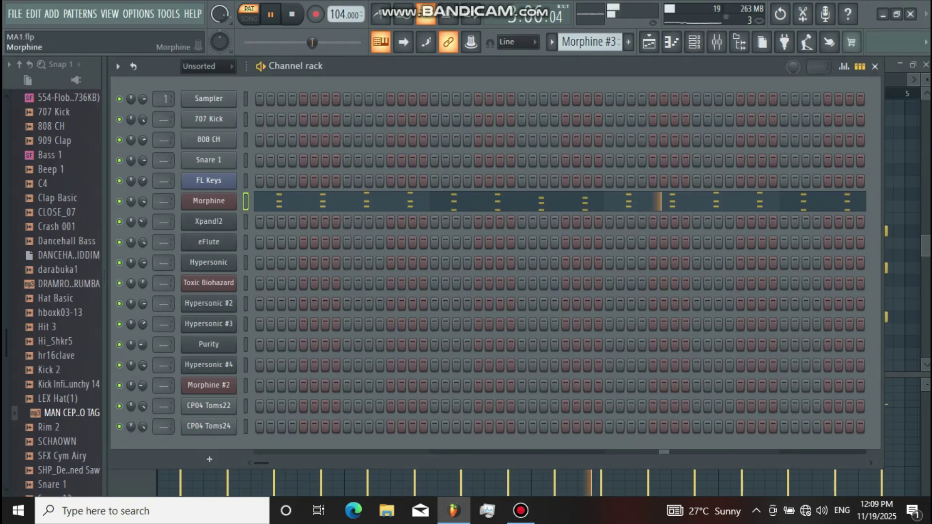
pyautogui.click(208, 201)
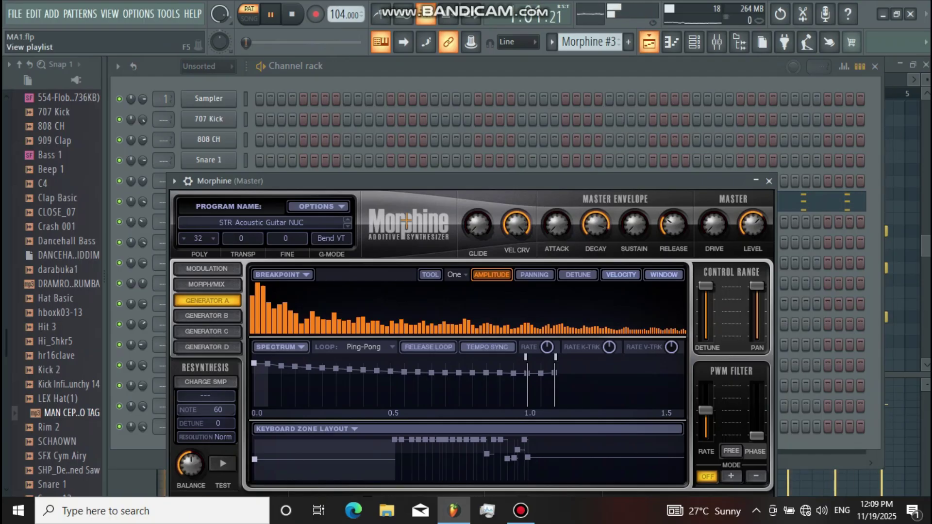
# - Switch to the Xpand!2 pattern and examine its chord notes in the piano roll while it plays
pyautogui.click(648, 42)
pyautogui.click(155, 262)
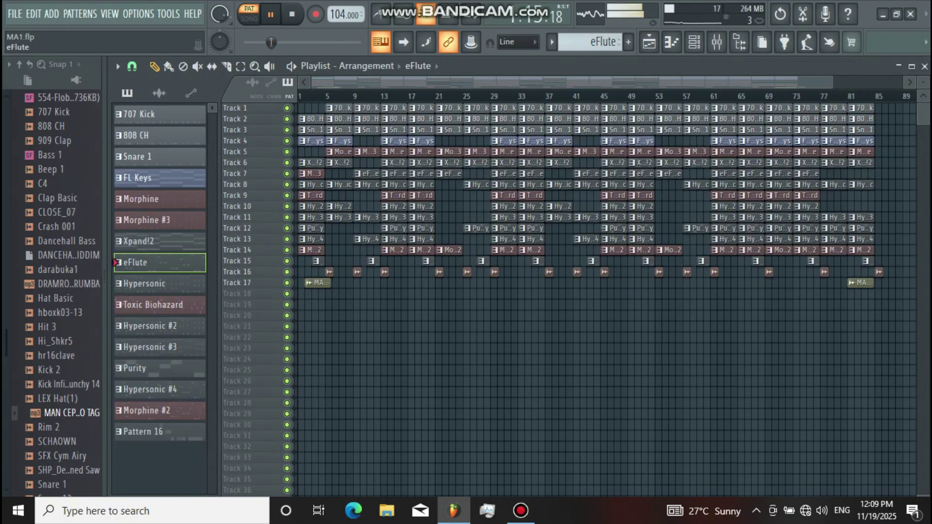
pyautogui.click(156, 242)
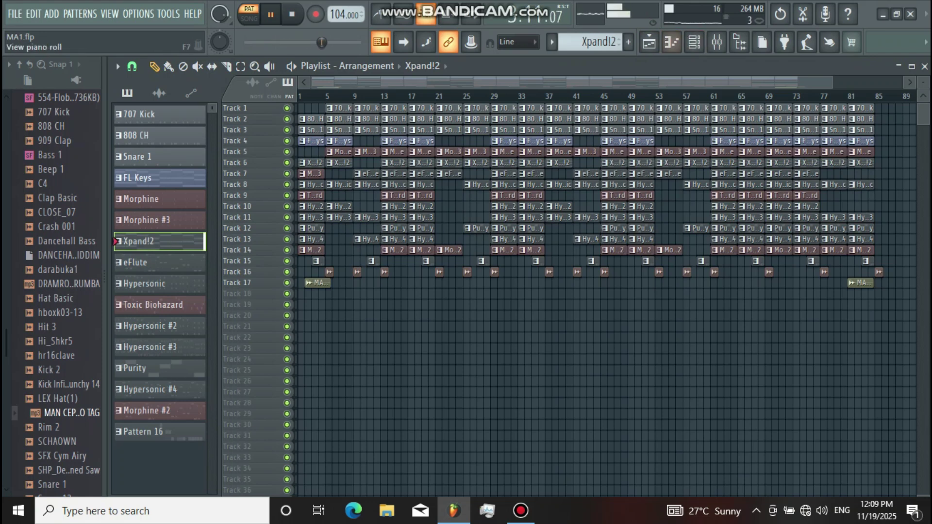
pyautogui.click(694, 42)
pyautogui.press('F7')
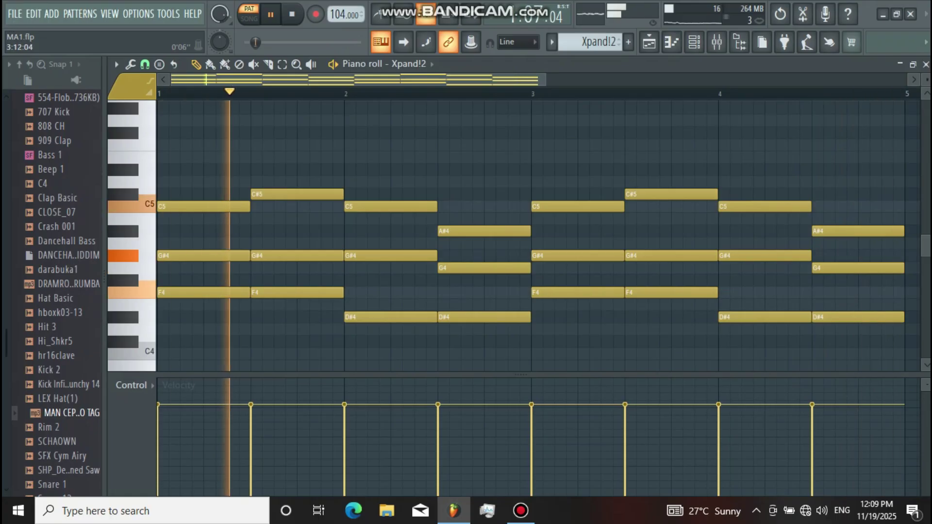
# - Open the Xpand!2 instrument and look up its loaded preset in the 01 Soft Pads category, leaving the preset unchanged
pyautogui.press('F6')
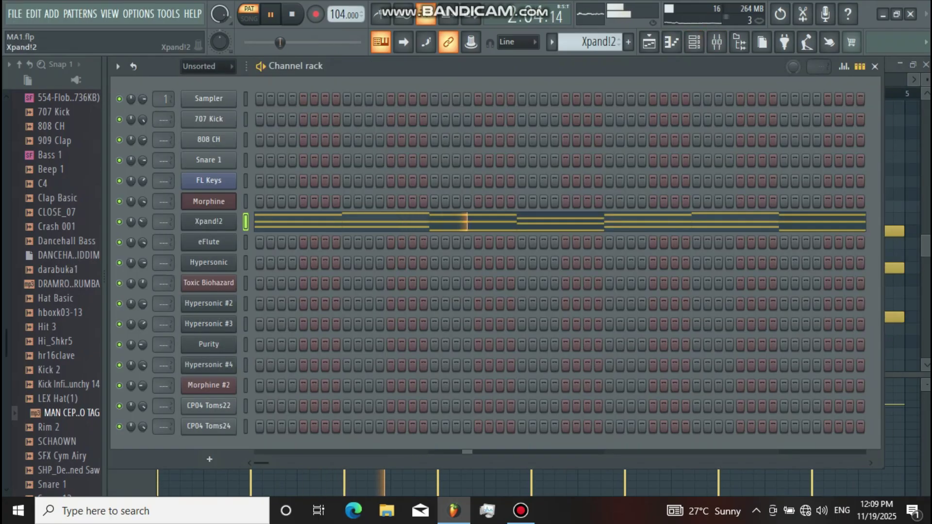
pyautogui.click(208, 222)
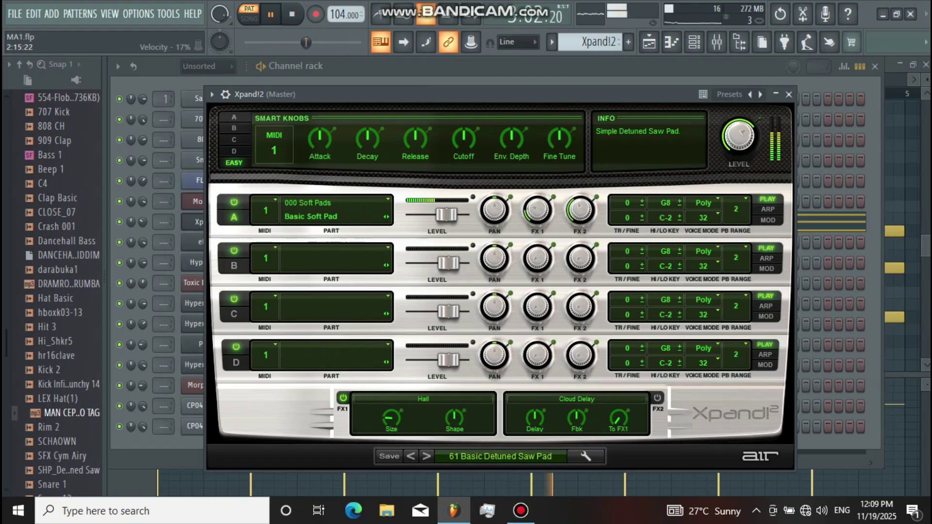
pyautogui.click(500, 456)
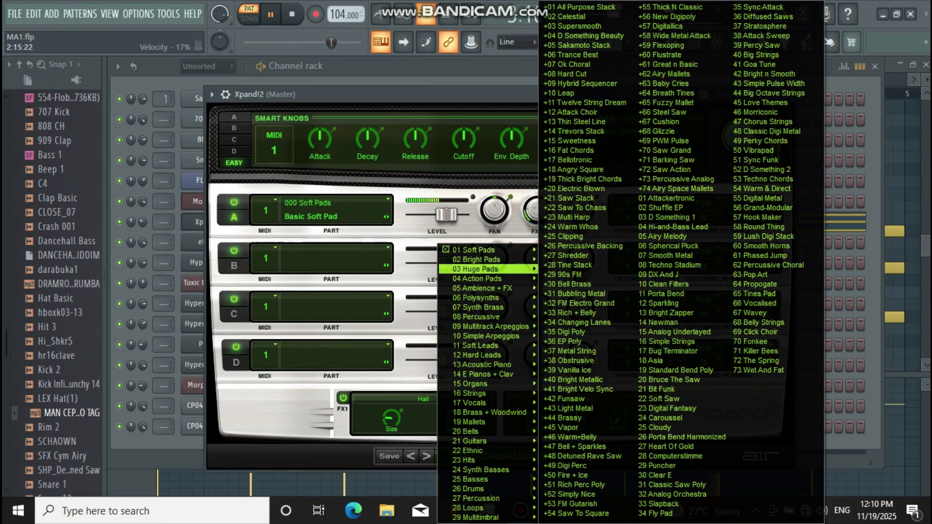
pyautogui.moveTo(486, 250)
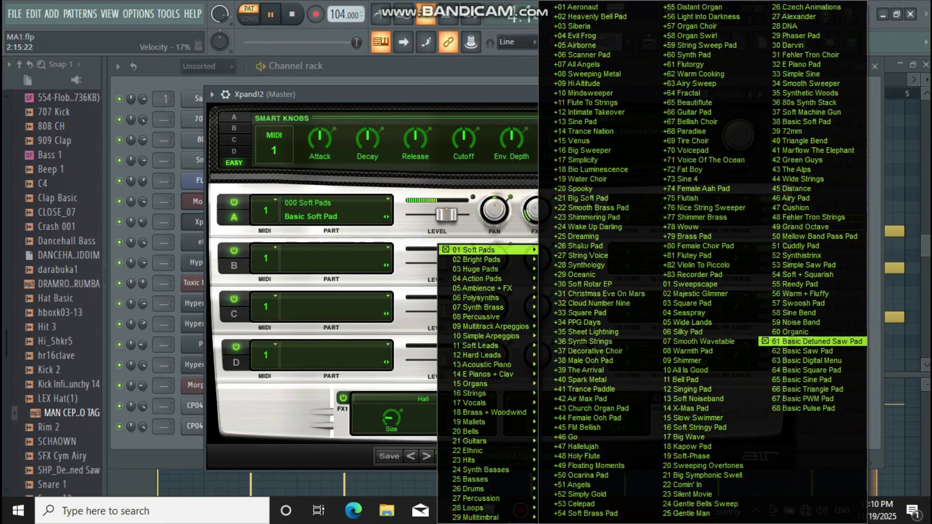
pyautogui.press('Escape')
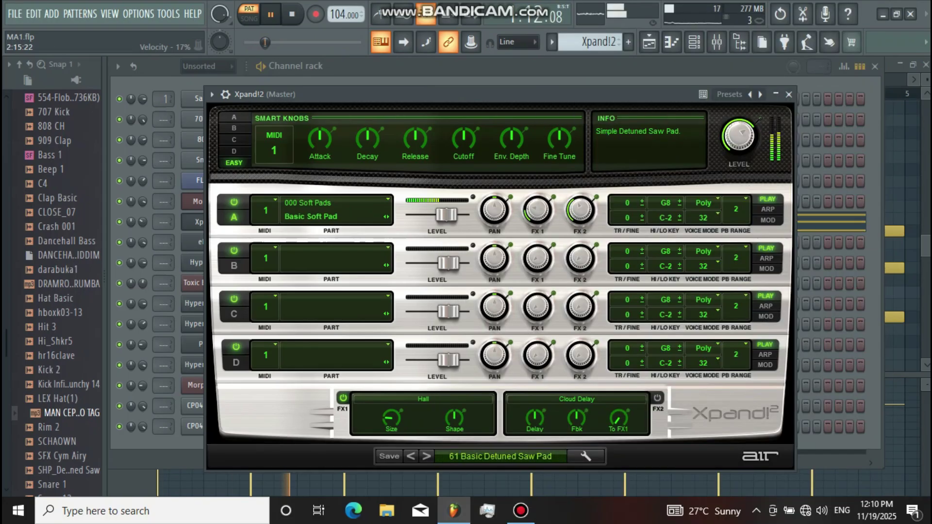
# - Switch to the eFlute pattern, examine its notes in the piano roll while it plays, and view the eFlute instrument's settings
pyautogui.press('F5')
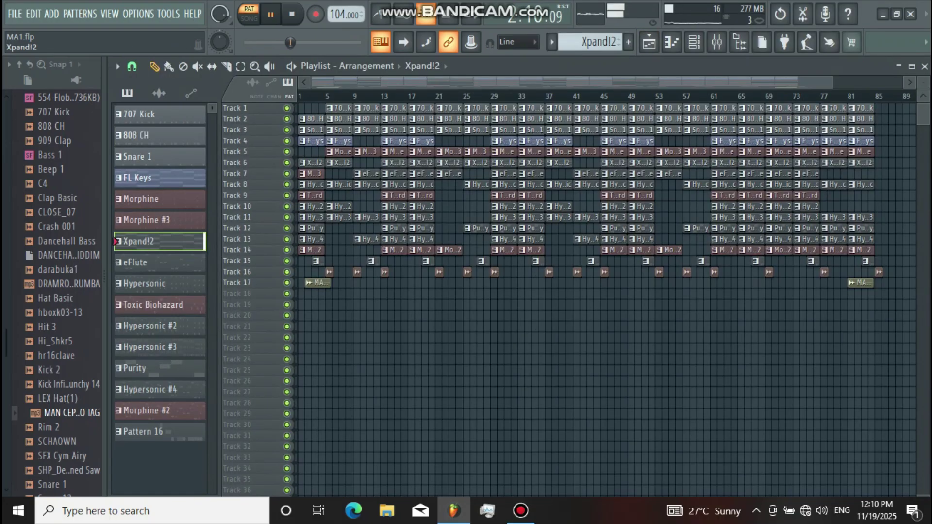
pyautogui.click(156, 262)
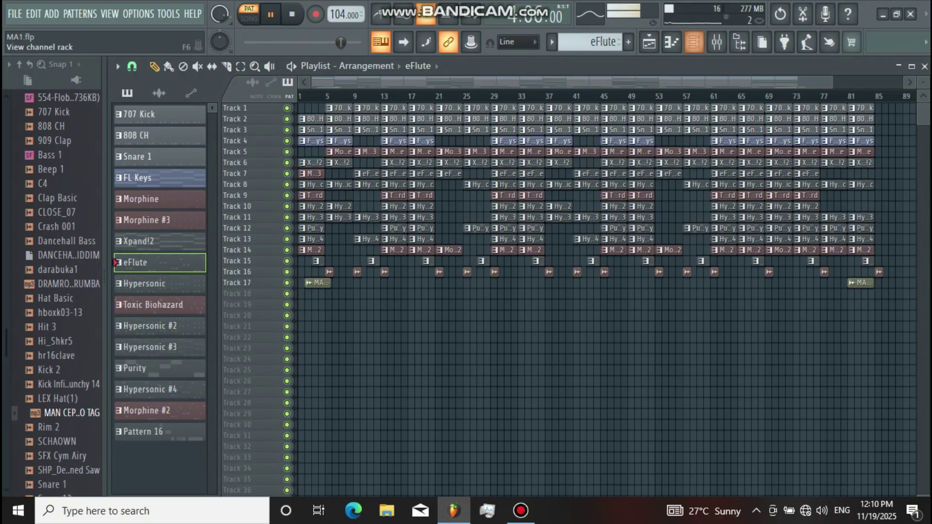
pyautogui.press('F6')
pyautogui.press('F7')
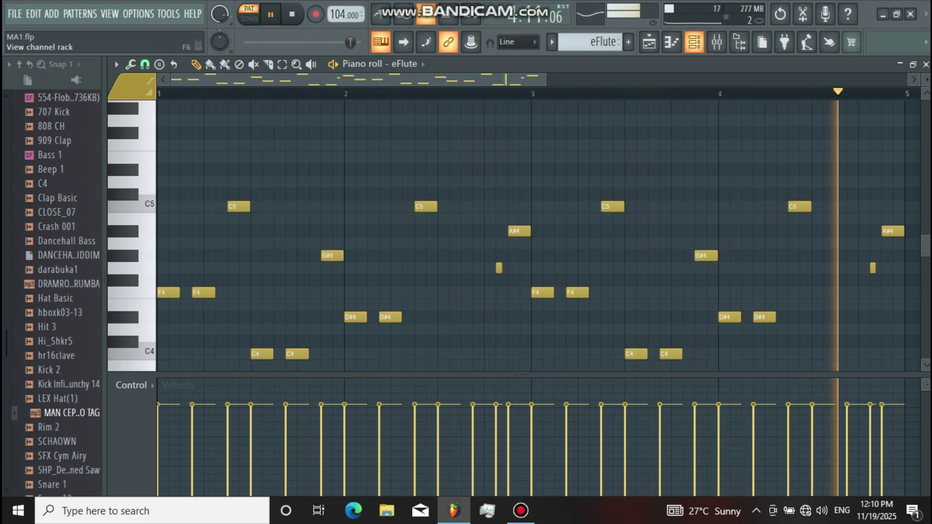
pyautogui.click(694, 42)
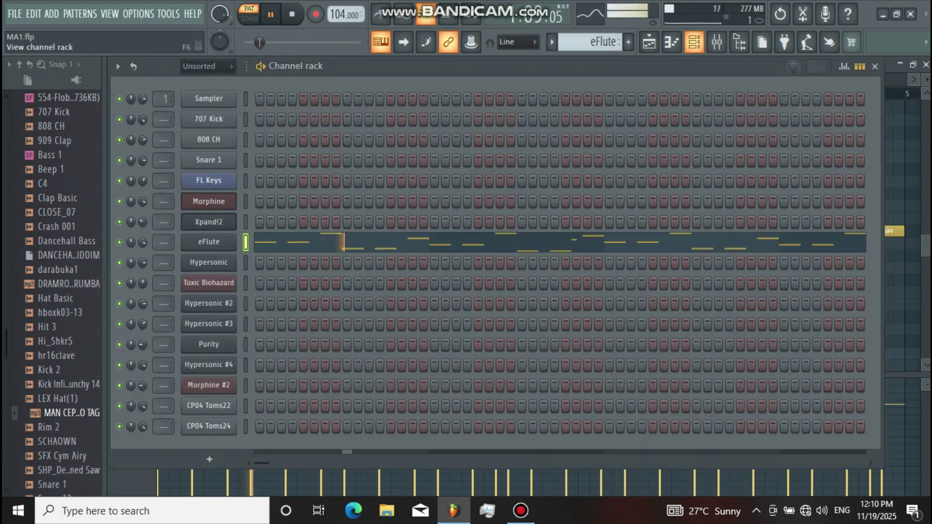
pyautogui.click(209, 242)
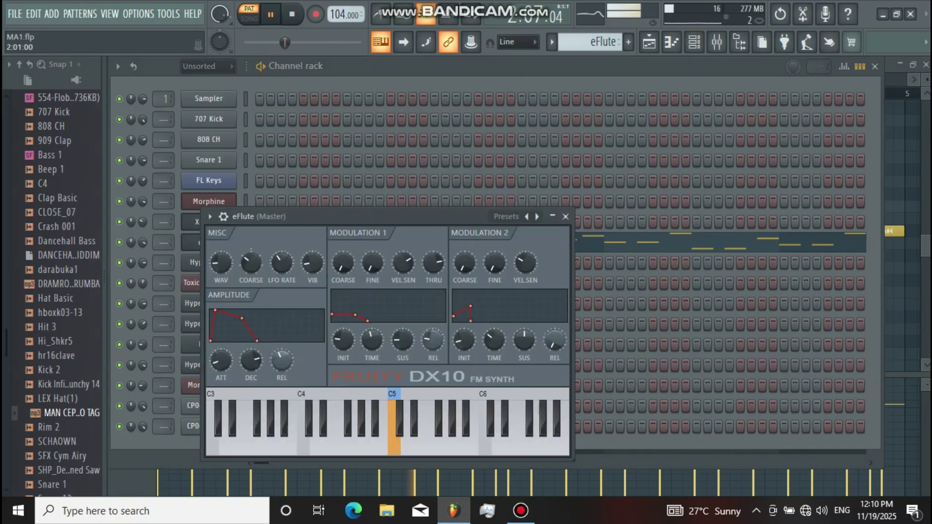
# - Switch to the Hypersonic pattern and examine its chord notes in the piano roll while it plays
pyautogui.click(649, 42)
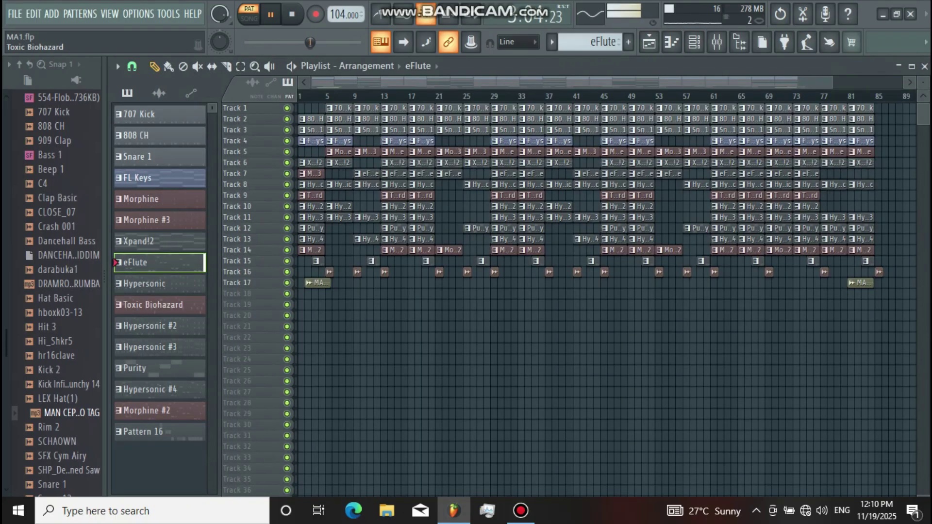
pyautogui.click(159, 284)
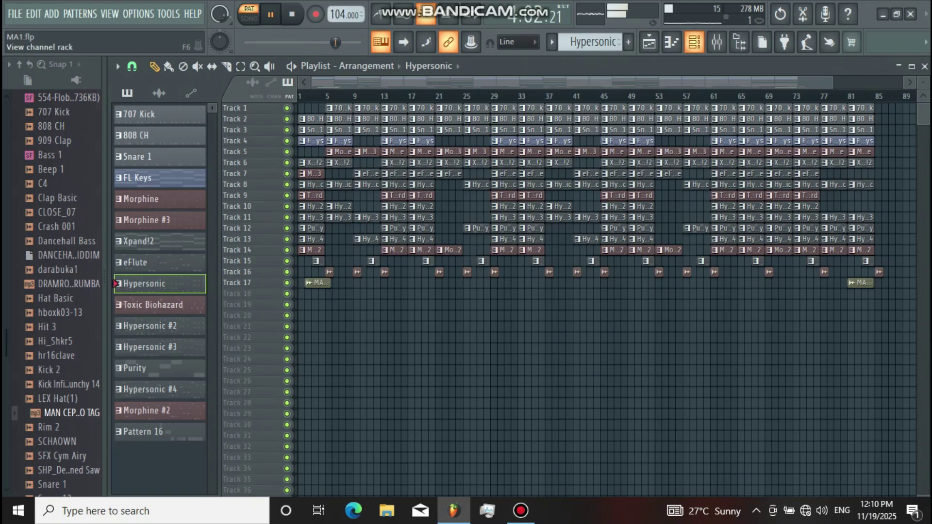
pyautogui.click(694, 42)
pyautogui.click(476, 263)
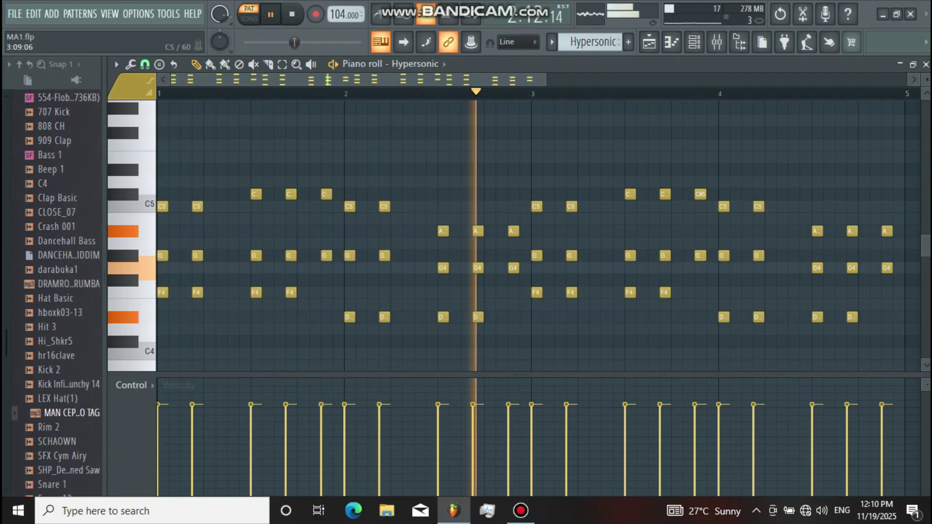
# - Open the Hypersonic instrument, locate its Spiccato Strings patch on the load page, and close the instrument
pyautogui.click(694, 42)
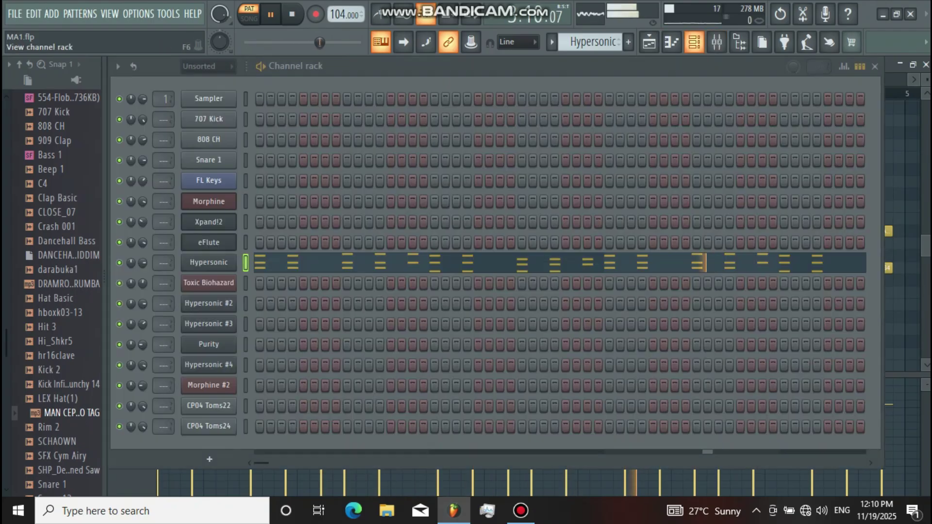
pyautogui.click(209, 263)
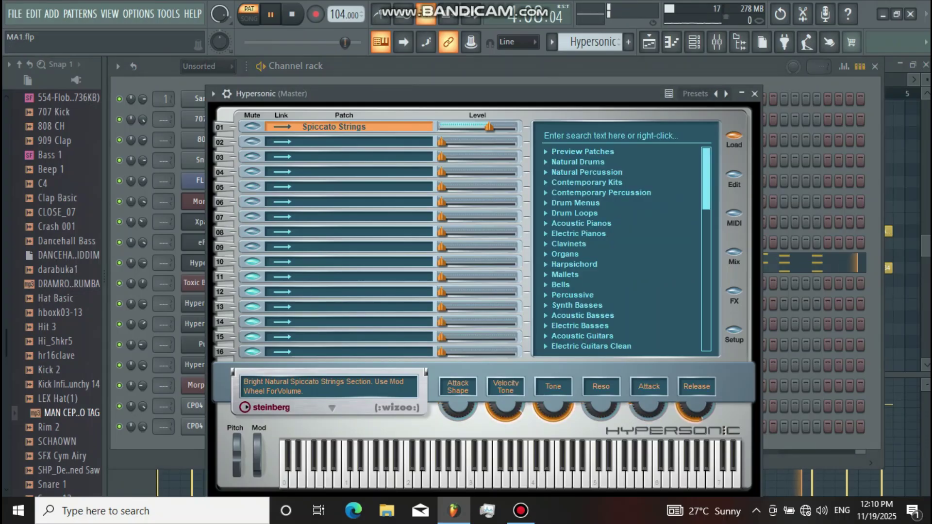
pyautogui.rightClick(352, 135)
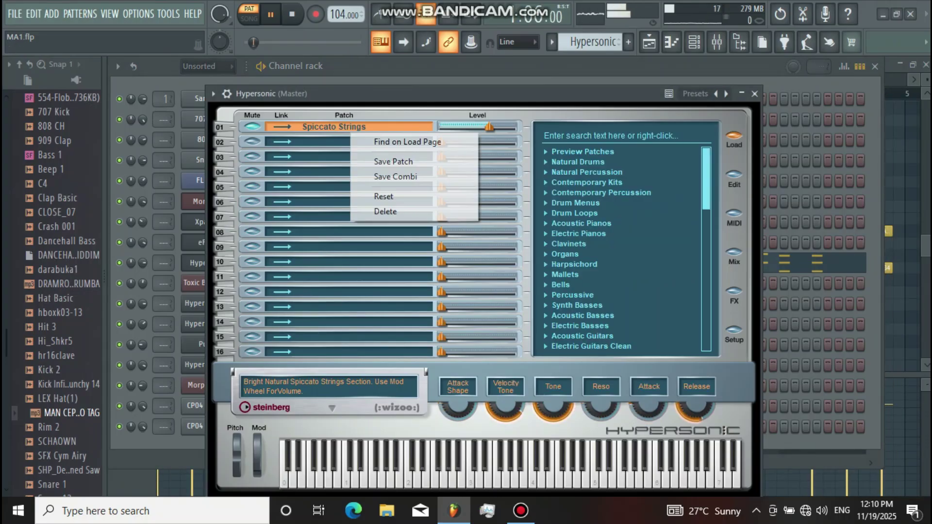
pyautogui.click(398, 142)
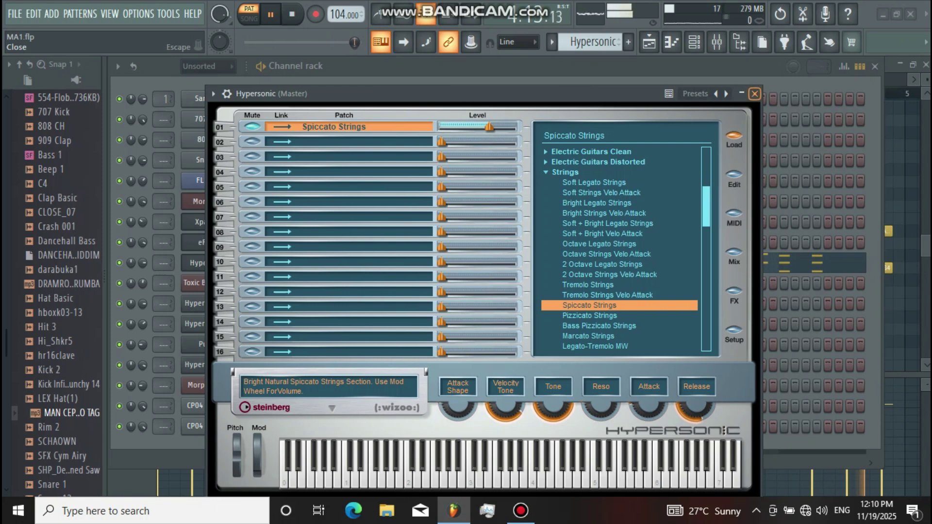
pyautogui.click(754, 93)
# - Switch to the Toxic Biohazard pattern and examine its melody notes in the piano roll while it plays
pyautogui.click(649, 41)
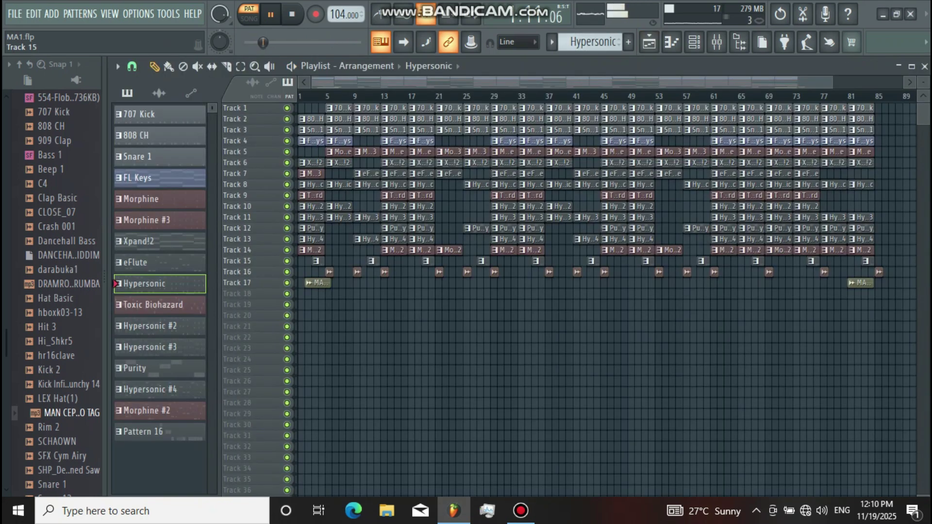
pyautogui.click(153, 305)
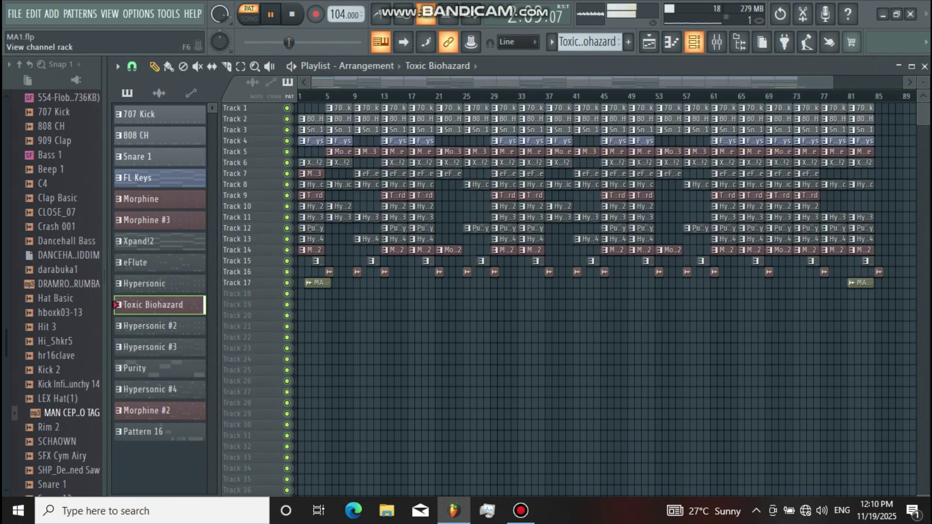
pyautogui.click(694, 42)
pyautogui.click(555, 283)
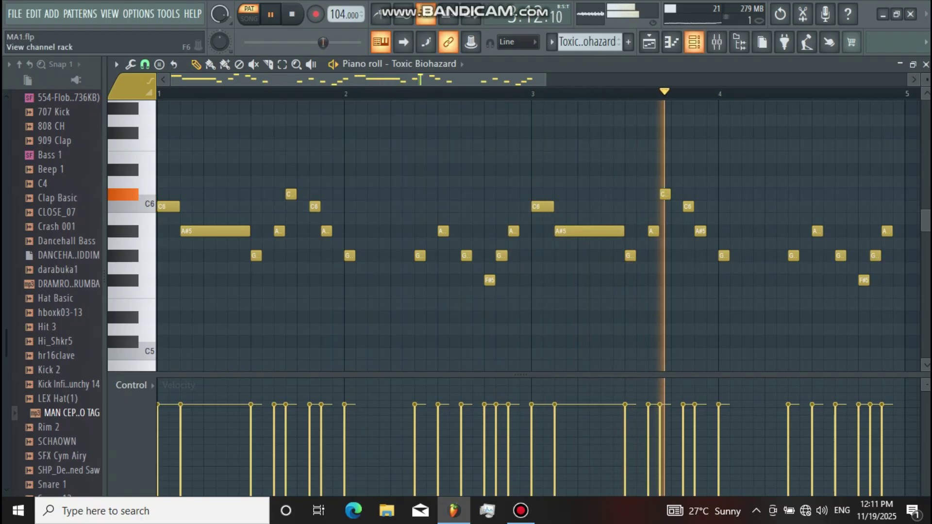
# - Select the BrassSection program from the Leads bank in the Toxic Biohazard instrument's presets library, and close the instrument
pyautogui.press('F6')
pyautogui.click(209, 283)
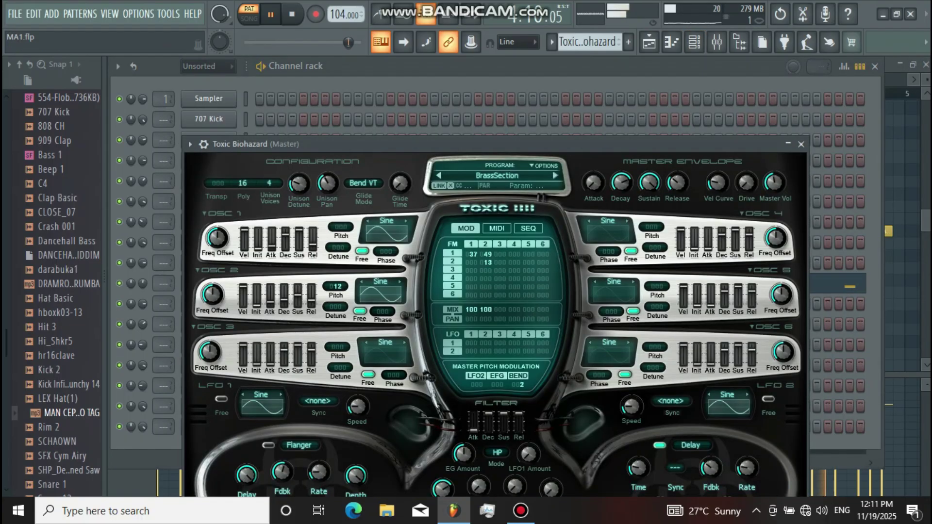
pyautogui.click(496, 175)
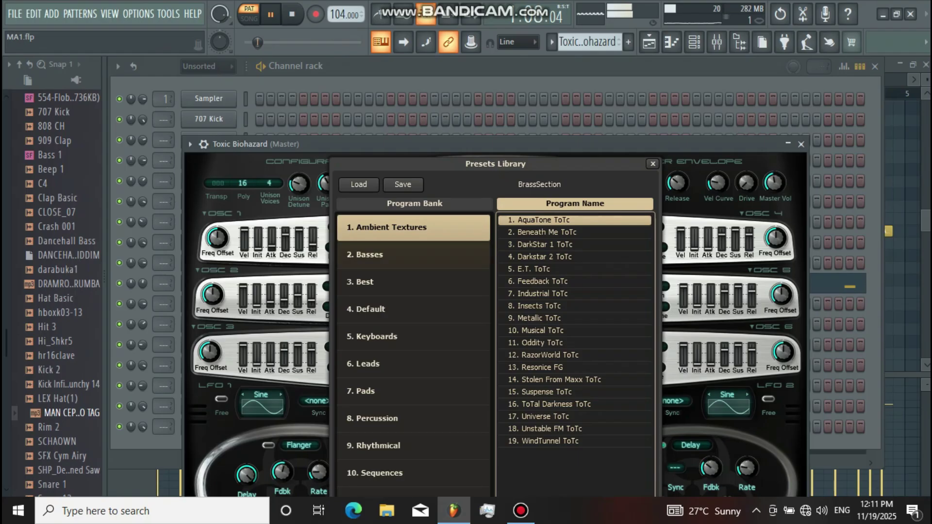
pyautogui.click(412, 364)
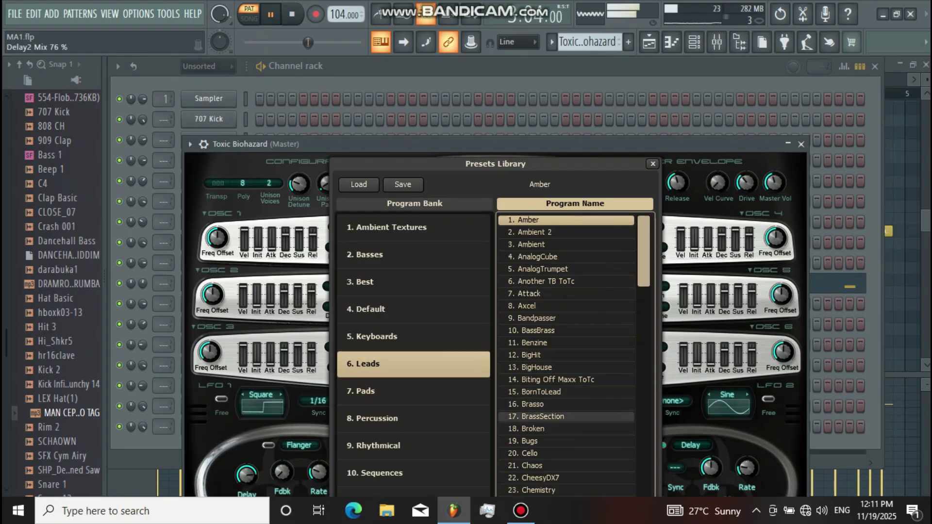
pyautogui.click(565, 416)
pyautogui.click(800, 144)
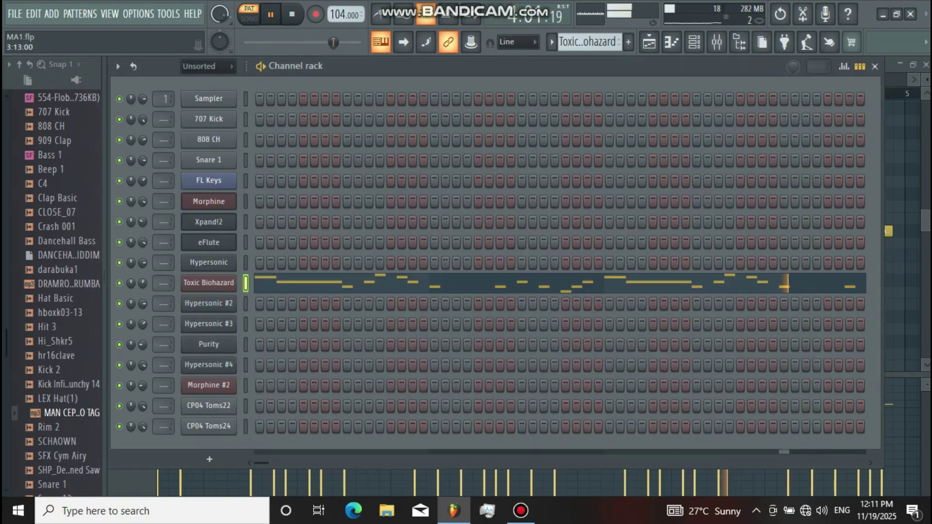
# - Switch to the Hypersonic #2 pattern and examine its chord notes in the piano roll and its channel in the channel rack
pyautogui.click(649, 42)
pyautogui.click(151, 326)
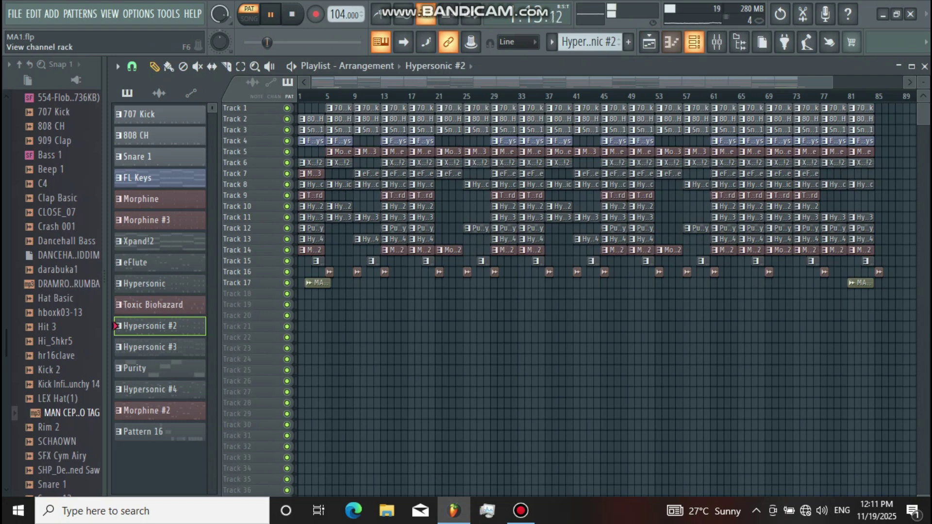
pyautogui.click(694, 42)
pyautogui.click(493, 303)
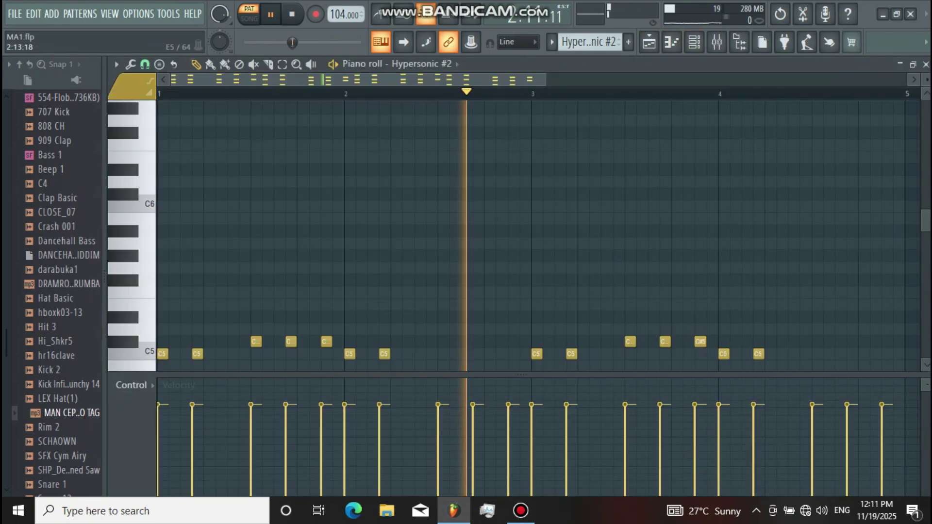
pyautogui.scroll(-6, 538, 236)
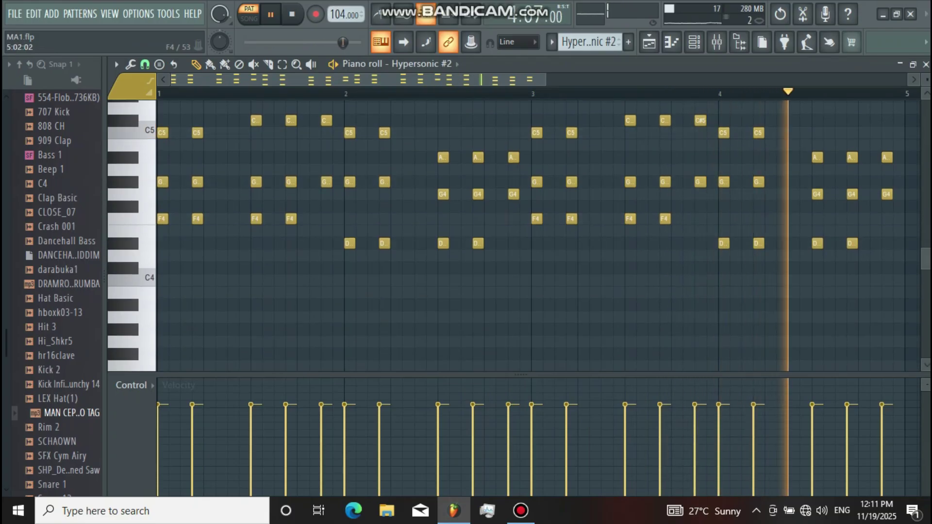
pyautogui.scroll(1, 539, 235)
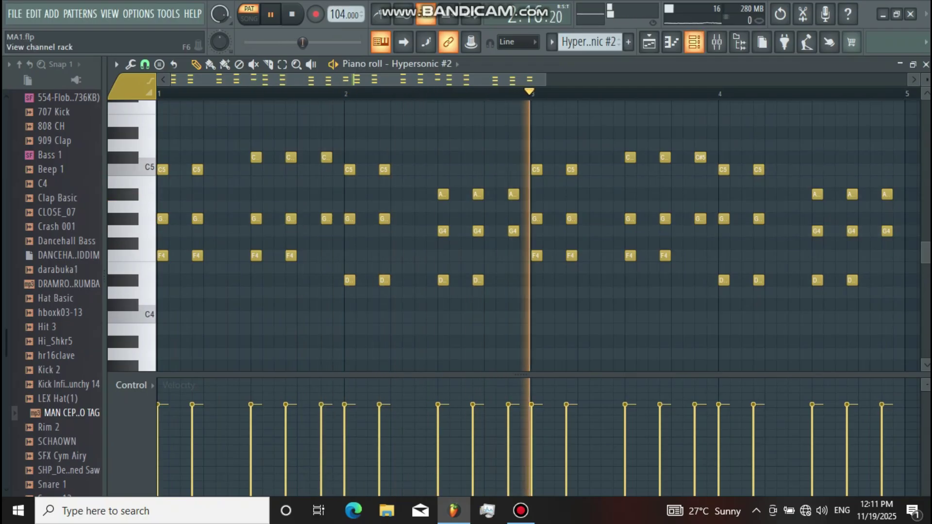
pyautogui.click(694, 42)
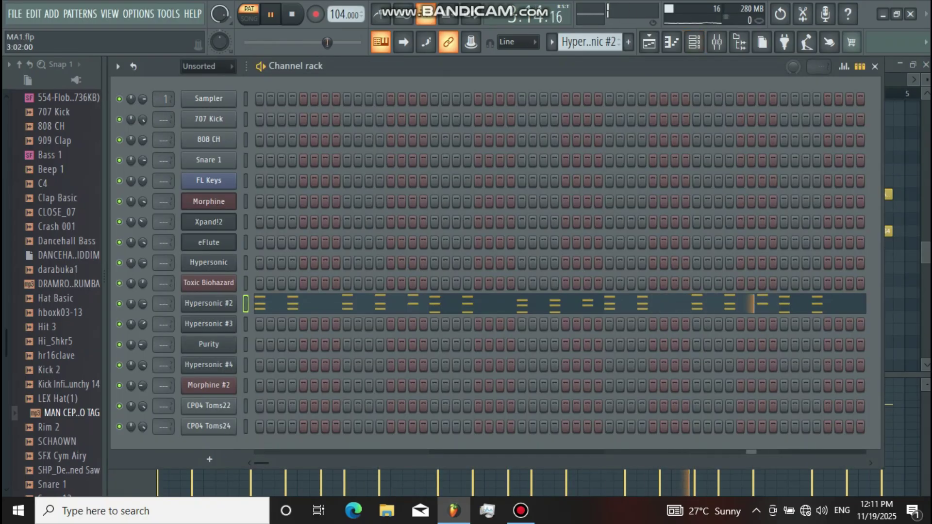
# - Switch to the Hypersonic #3 pattern and examine its repeated chord notes in the piano roll while it plays
pyautogui.click(648, 43)
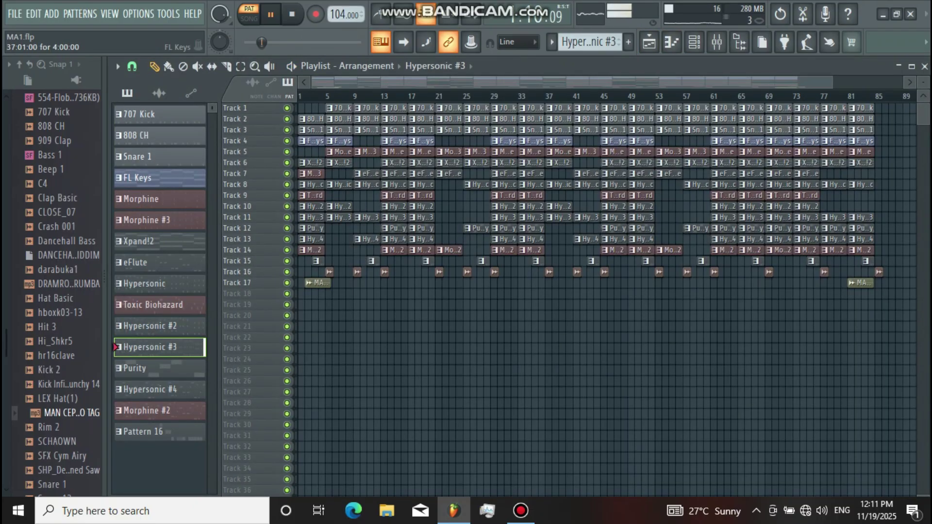
pyautogui.click(694, 42)
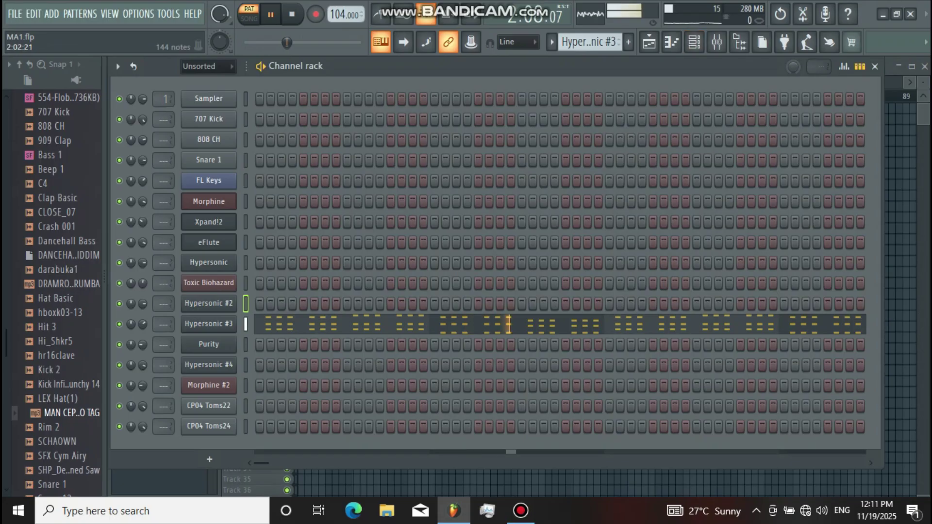
pyautogui.click(450, 325)
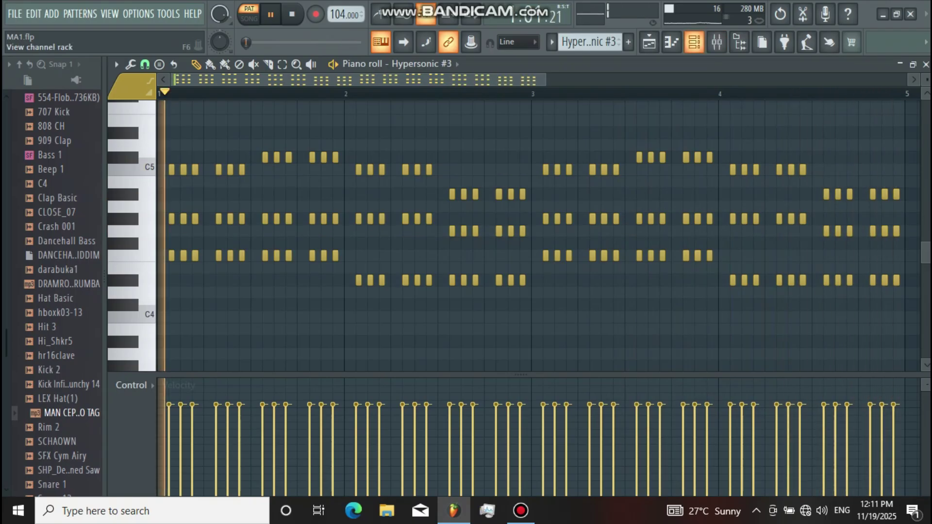
# - Open the Hypersonic #3 instrument and locate its Strat Mutes + Pops Wah patch on the load page
pyautogui.click(694, 42)
pyautogui.click(209, 324)
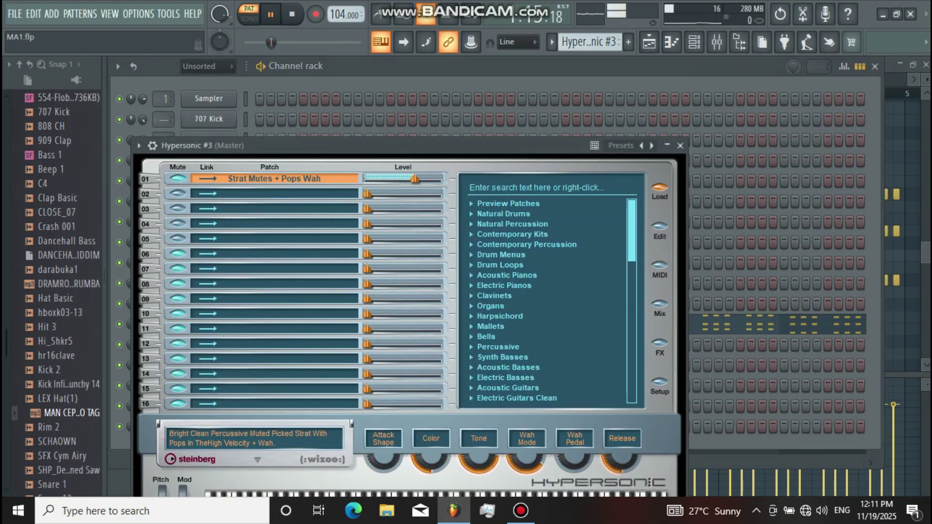
pyautogui.rightClick(288, 180)
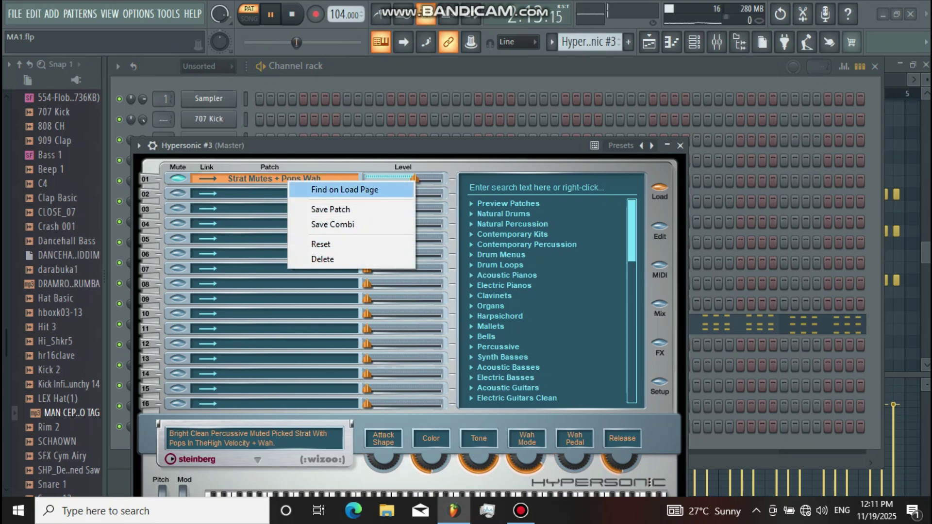
pyautogui.click(340, 190)
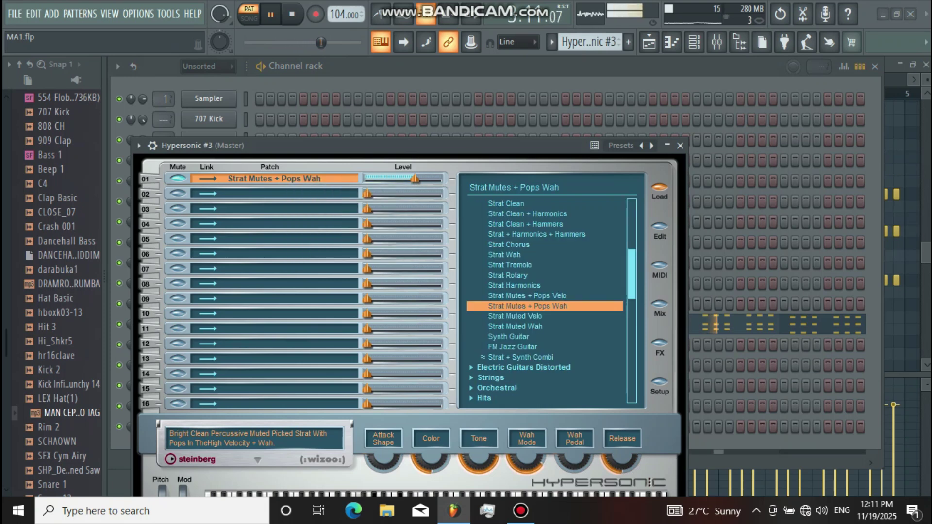
# - Examine the Electric Guitars Clean category around the selected patch, and close the Hypersonic #3 instrument
pyautogui.scroll(3, 545, 301)
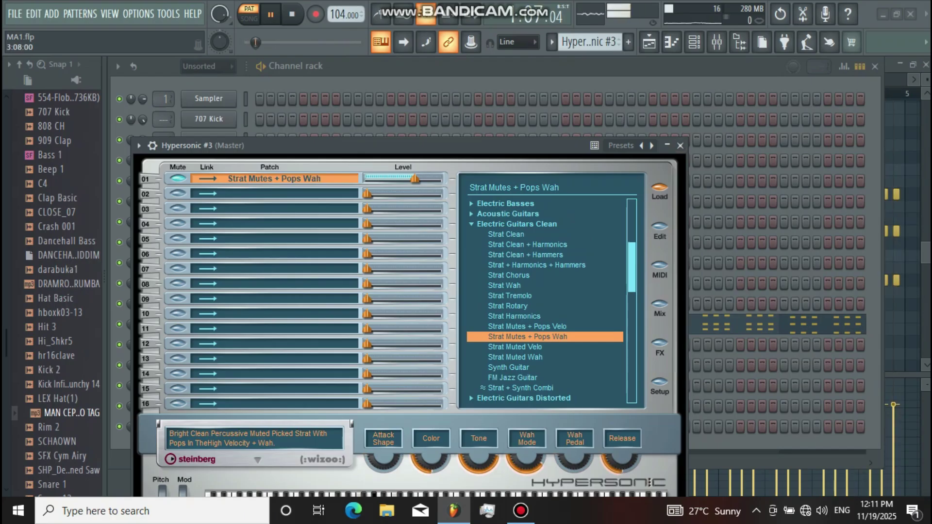
pyautogui.click(680, 146)
# - Switch to the Purity pattern and examine its notes in the channel rack and piano roll
pyautogui.click(649, 42)
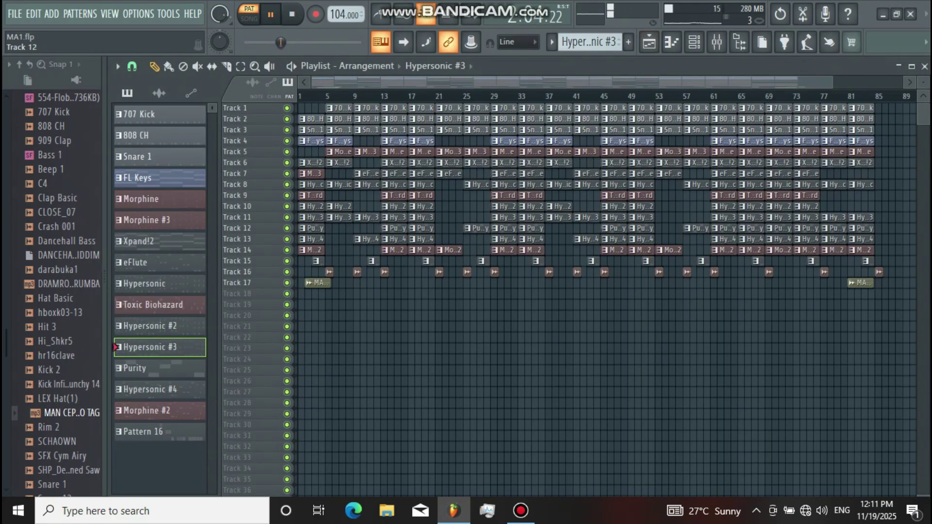
pyautogui.click(160, 368)
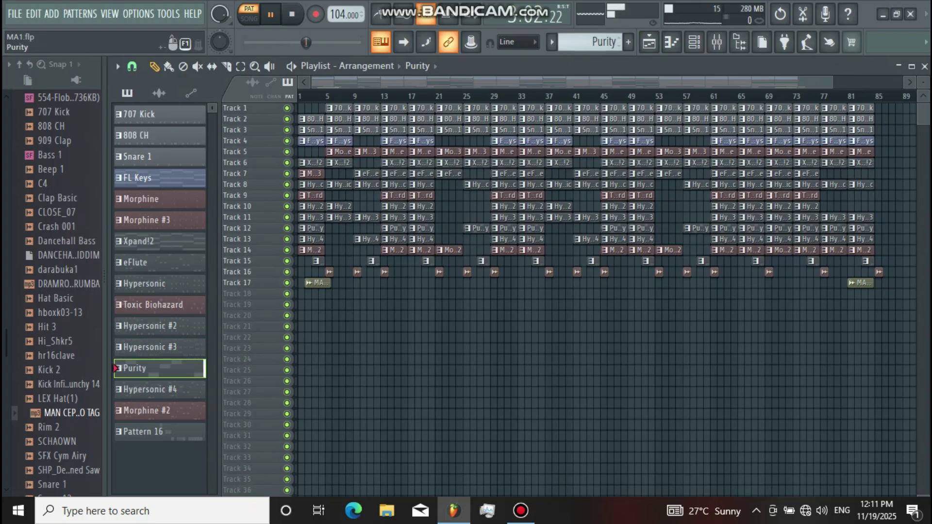
pyautogui.click(694, 41)
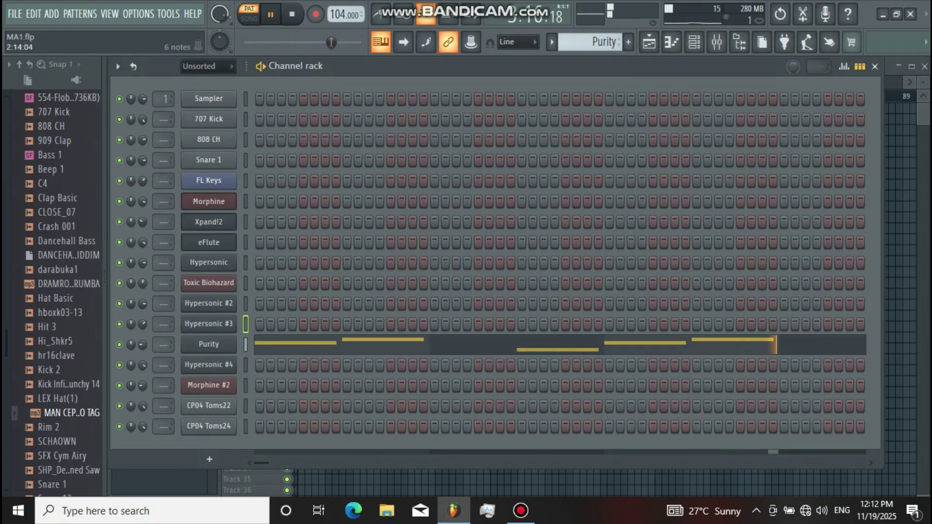
pyautogui.click(644, 345)
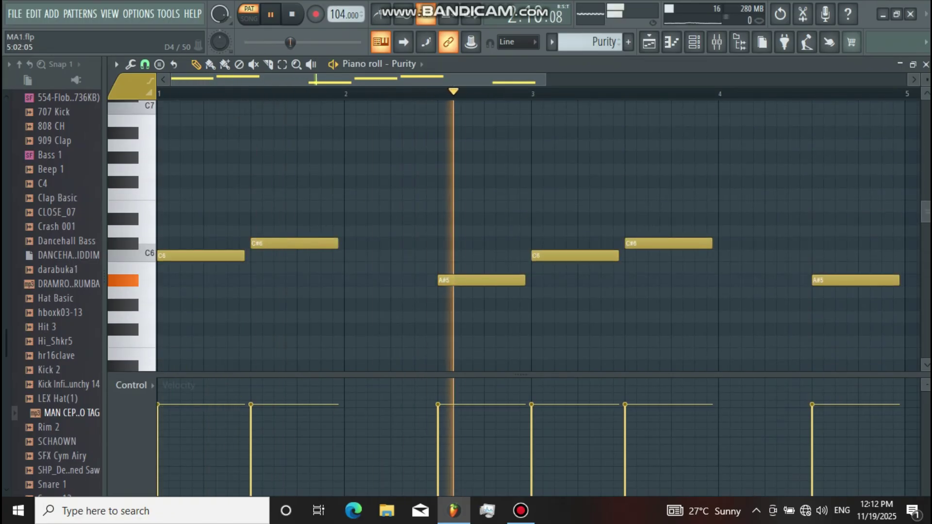
# - Open the Purity instrument from the channel rack and examine its 60's Lead preset in the Lead Synth category
pyautogui.press('F6')
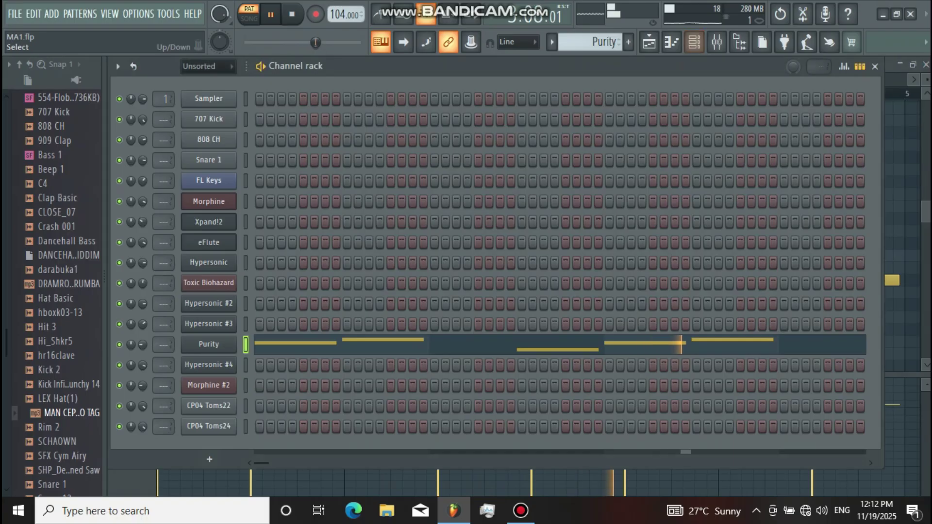
pyautogui.click(209, 345)
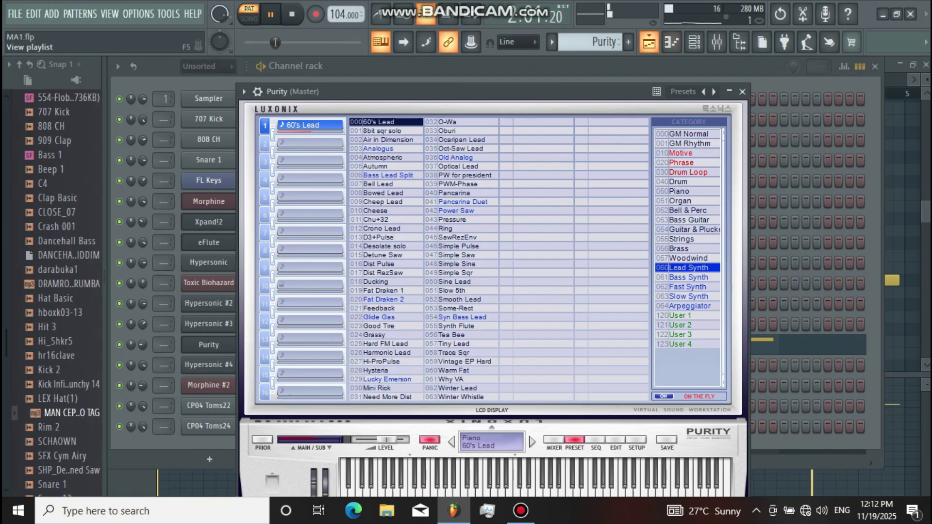
# - Switch to the Hypersonic #4 pattern and examine its melody notes in the channel rack and piano roll
pyautogui.press('F5')
pyautogui.click(155, 390)
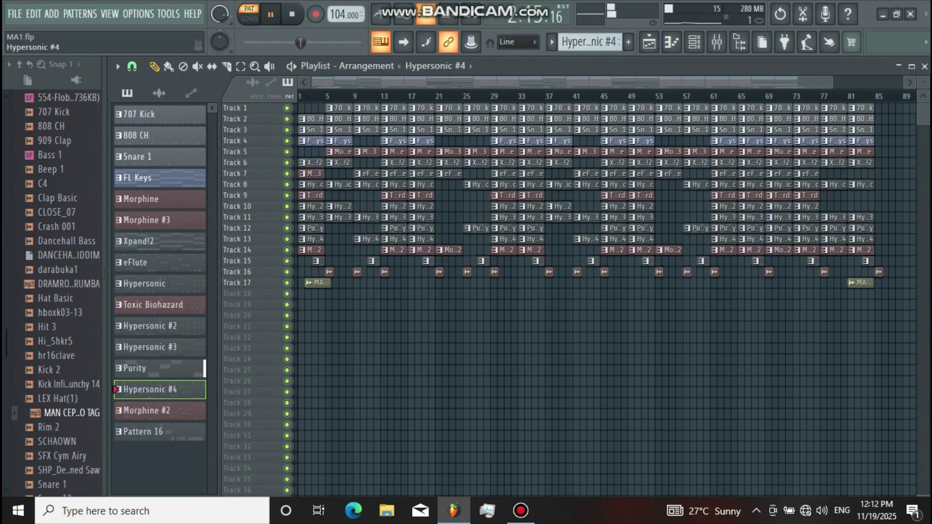
pyautogui.click(694, 42)
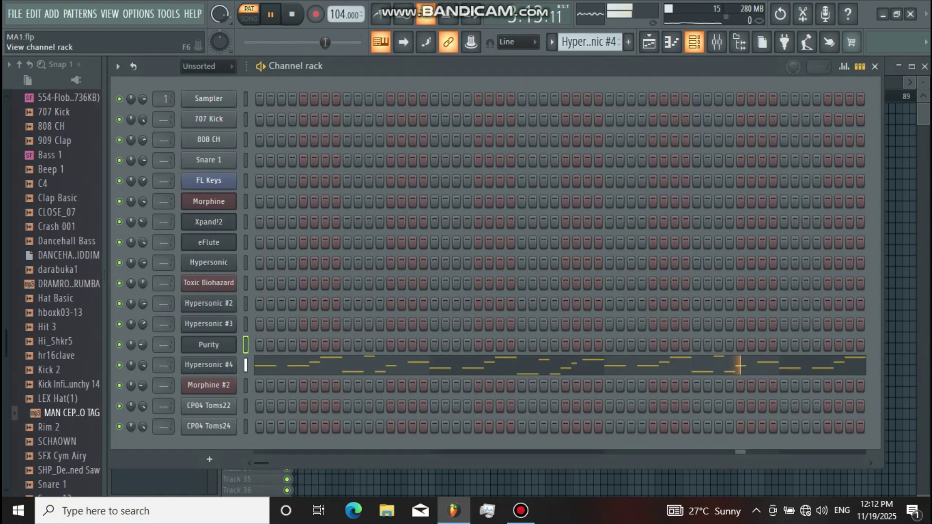
pyautogui.press('F7')
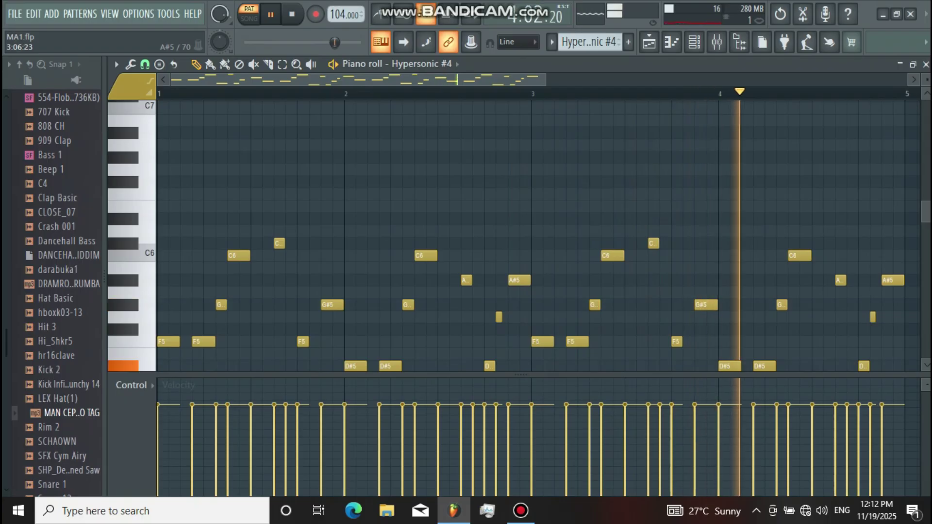
# - Open the Hypersonic #4 instrument and locate its Unclear Kalimba patch within the Ethnic category of the patch list
pyautogui.click(694, 43)
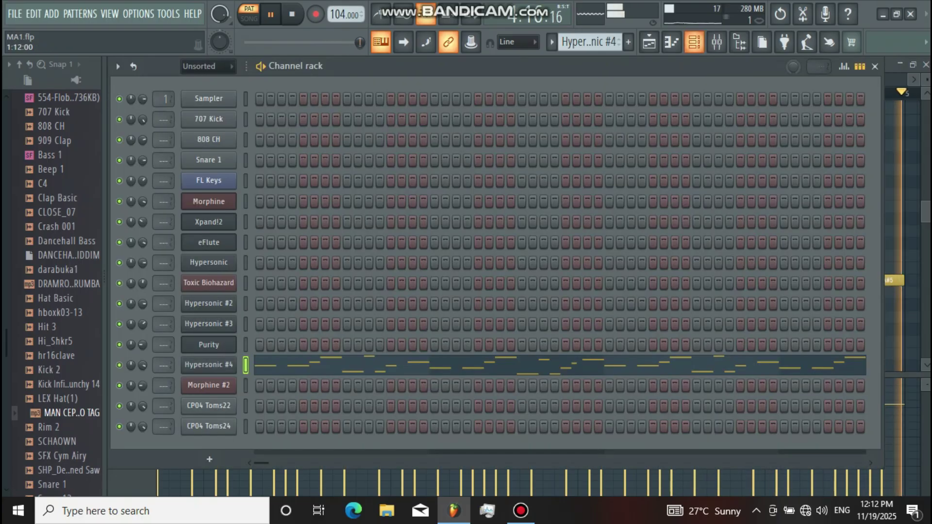
pyautogui.click(209, 365)
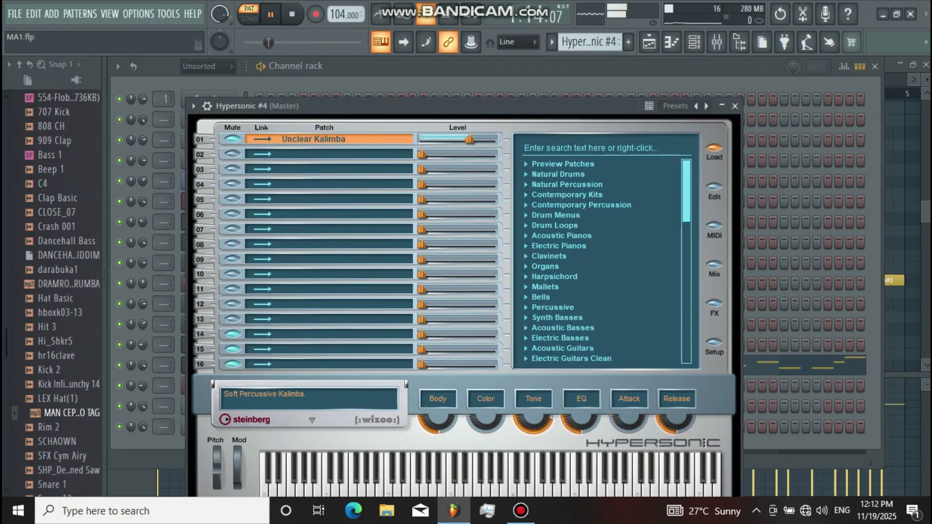
pyautogui.rightClick(346, 140)
pyautogui.click(389, 151)
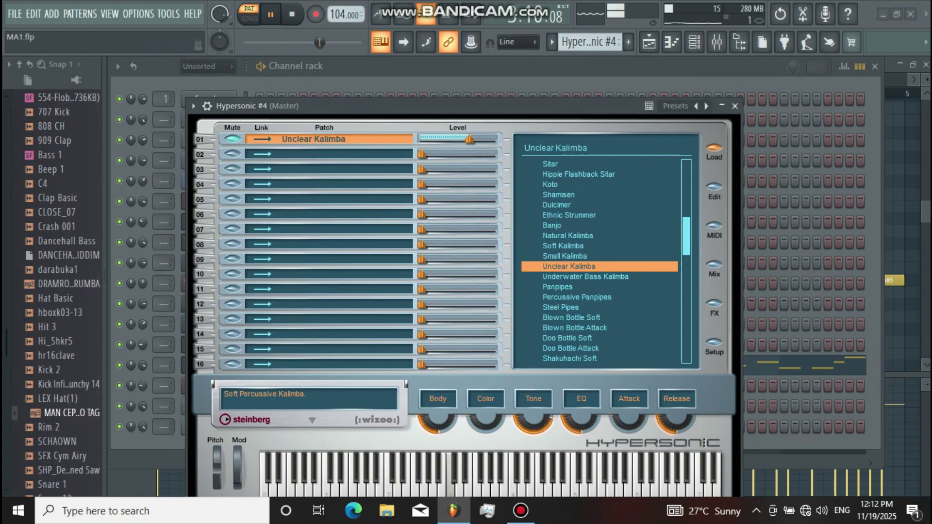
pyautogui.scroll(3, 600, 262)
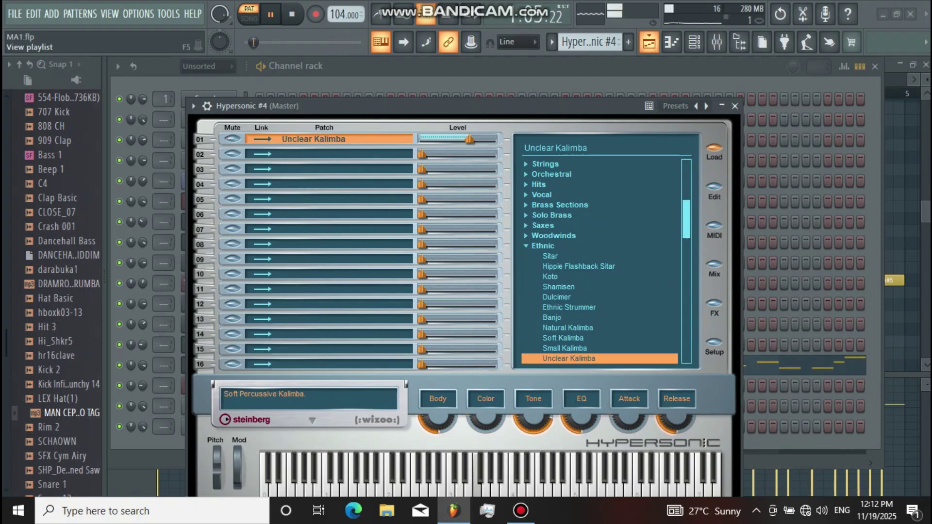
# - Switch to the Morphine #2 pattern and examine its full range of melody notes in the piano roll
pyautogui.click(649, 42)
pyautogui.click(146, 410)
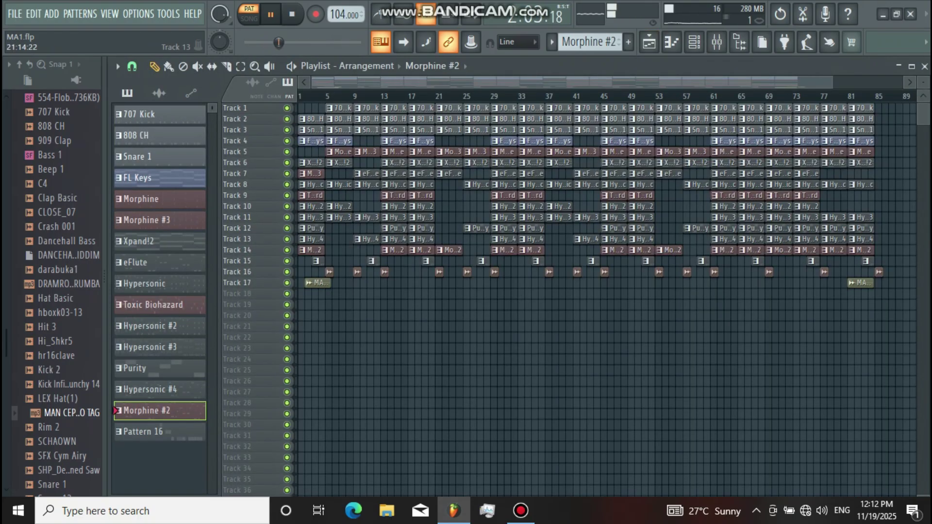
pyautogui.click(694, 43)
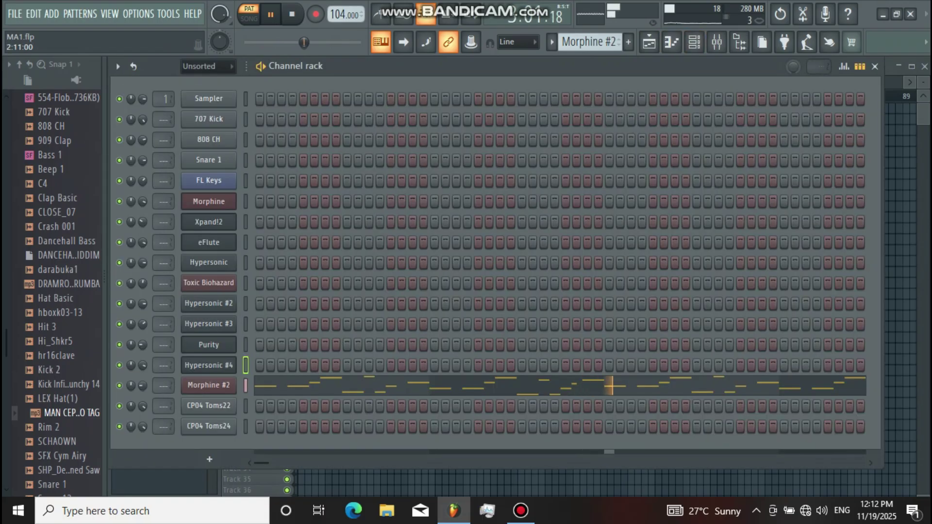
pyautogui.press('F7')
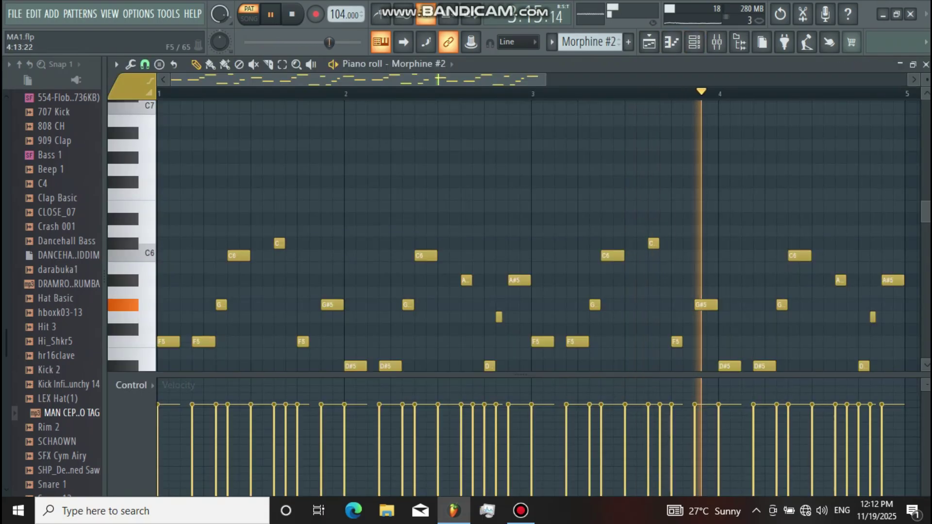
pyautogui.scroll(-4, 534, 233)
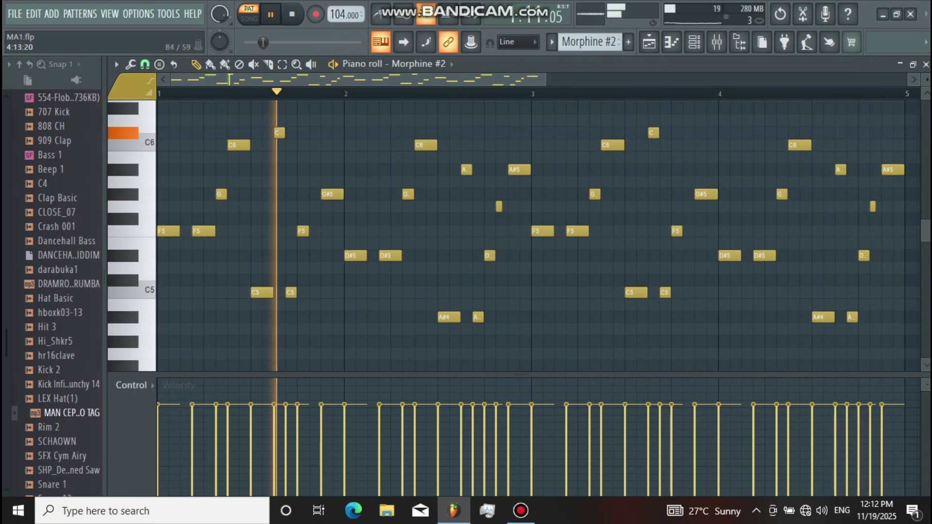
# - Select the PRC Fairy FG program from the Percussion bank in the Morphine #2 instrument's presets library, and close the instrument
pyautogui.click(694, 42)
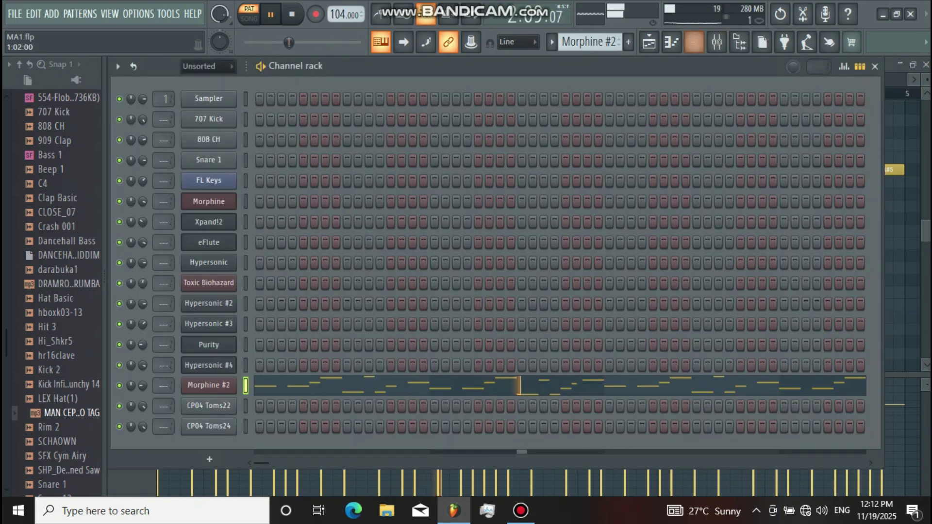
pyautogui.click(209, 385)
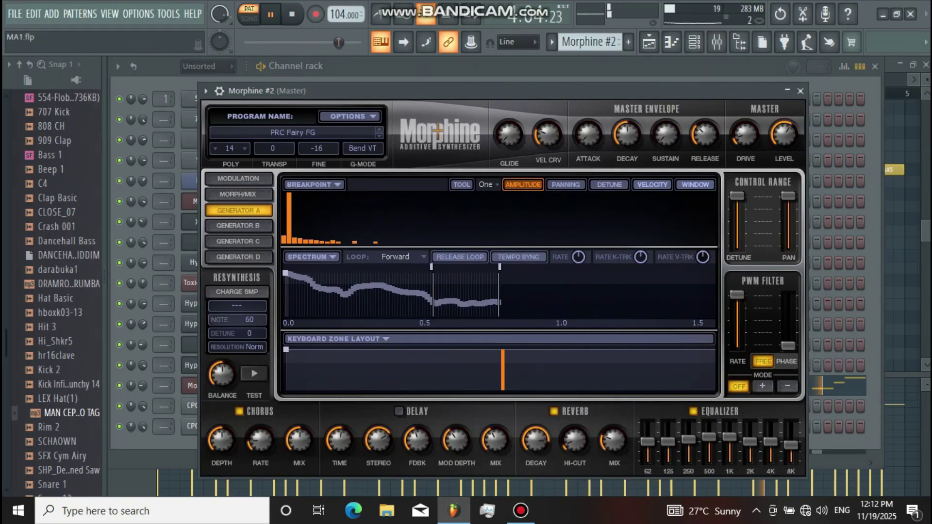
pyautogui.click(292, 132)
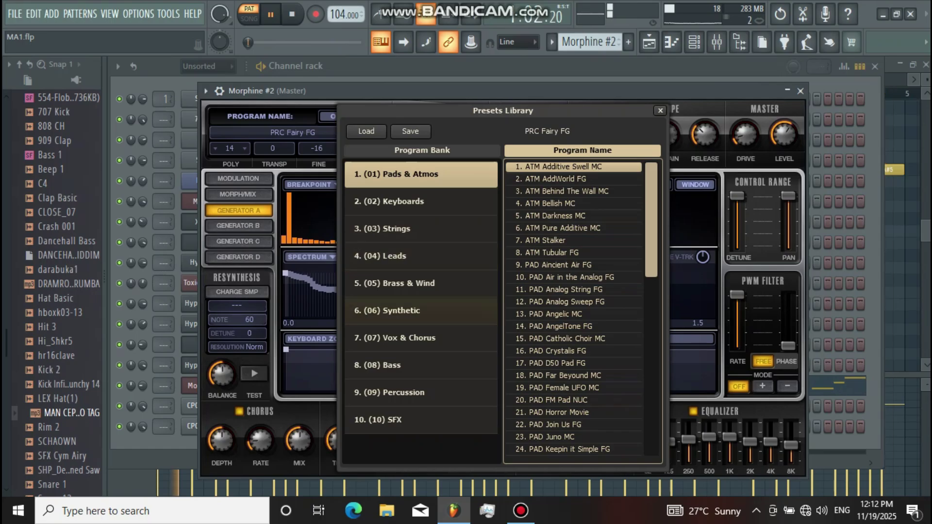
pyautogui.click(421, 393)
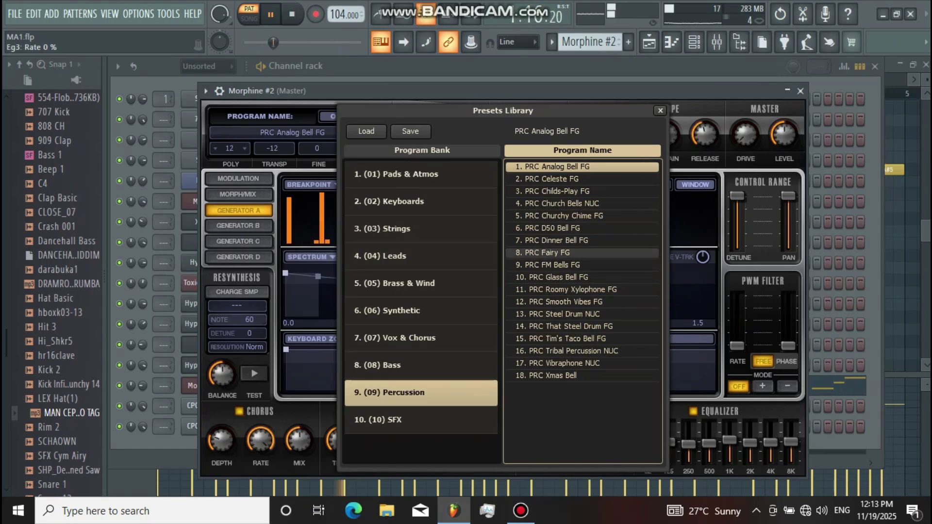
pyautogui.click(547, 253)
pyautogui.click(800, 91)
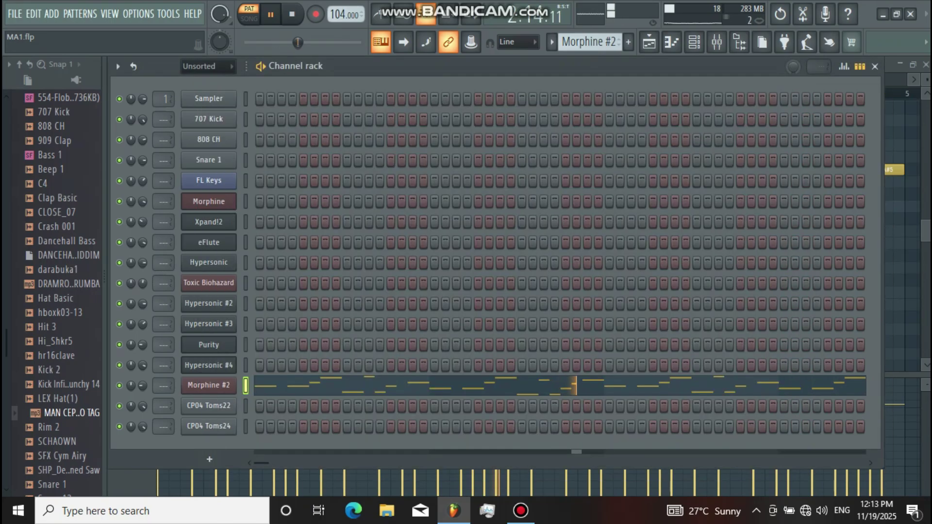
# - Switch to Pattern 16 and examine the CP04 Toms22 and CP04 Toms24 notes in the piano roll
pyautogui.click(648, 42)
pyautogui.click(150, 431)
pyautogui.click(694, 43)
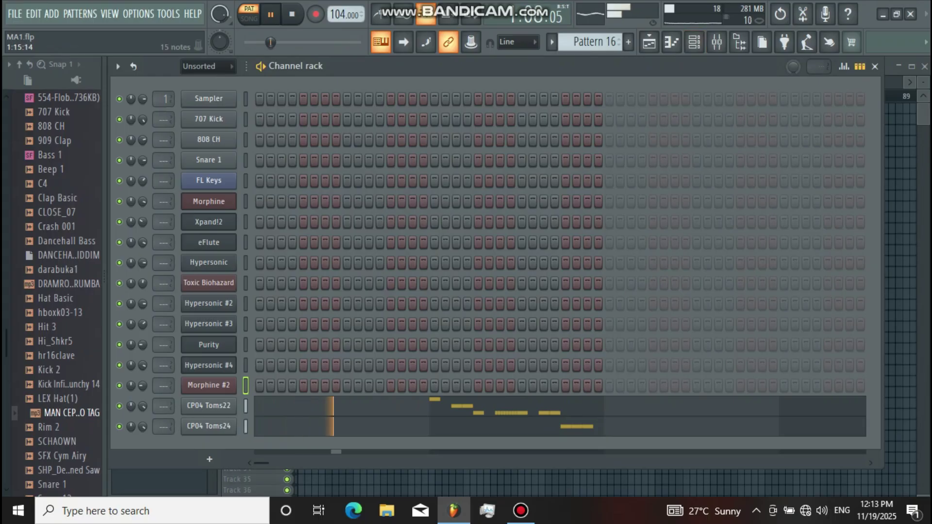
pyautogui.click(482, 406)
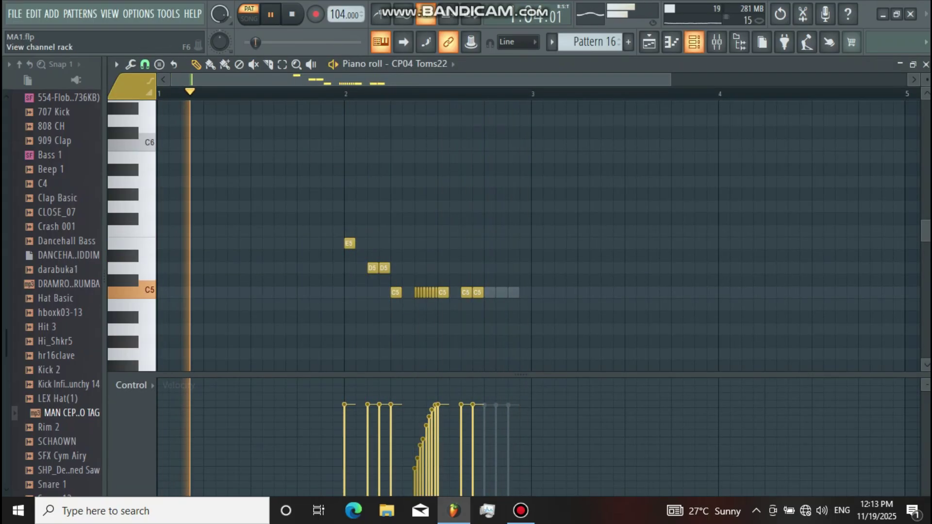
pyautogui.click(694, 41)
pyautogui.click(618, 427)
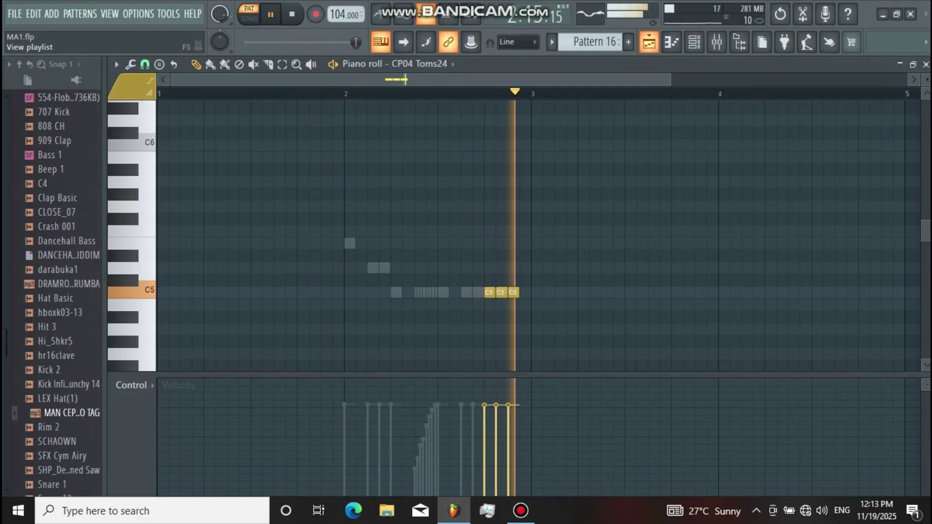
# - Return to the playlist and switch playback from pattern mode to song mode
pyautogui.click(649, 41)
pyautogui.press('l')
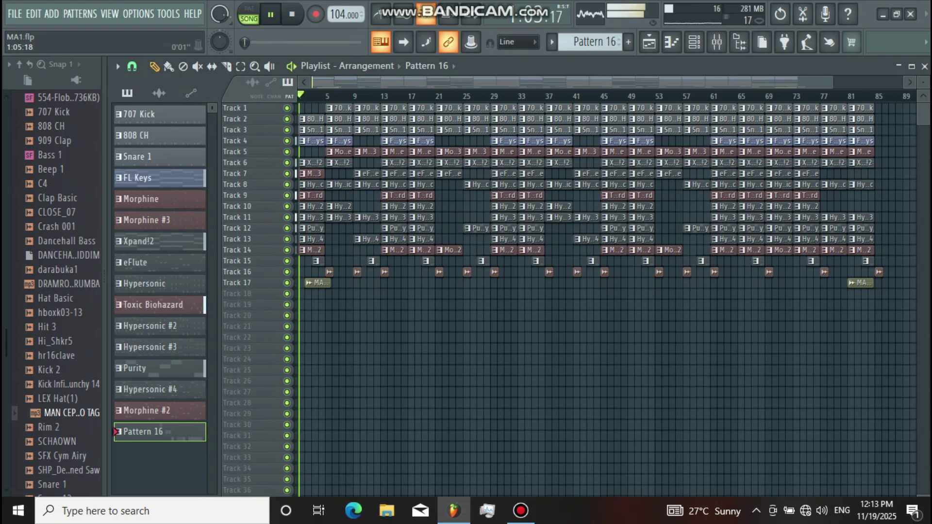